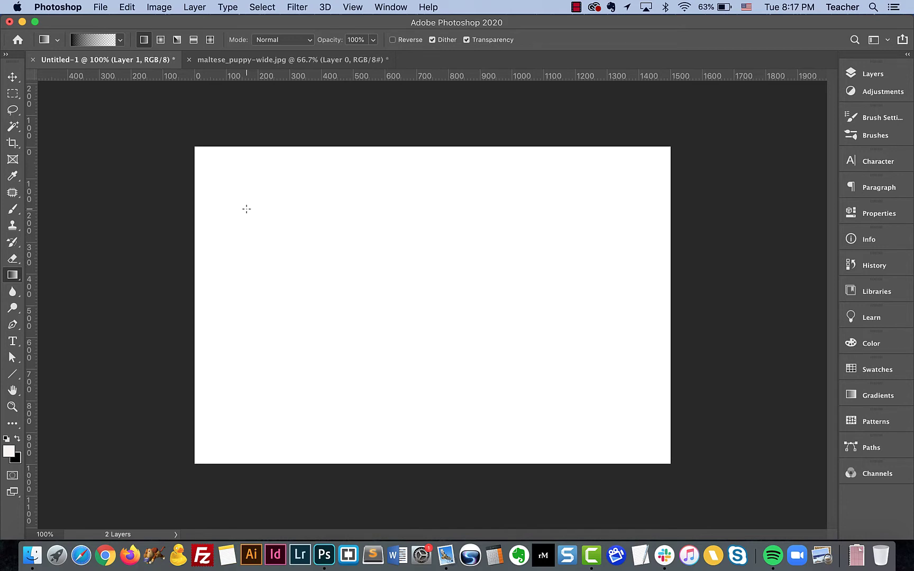
Step: Switch to the Gradient tool in the toolbar
{"action": "left_click", "coordinate": [12, 280]}
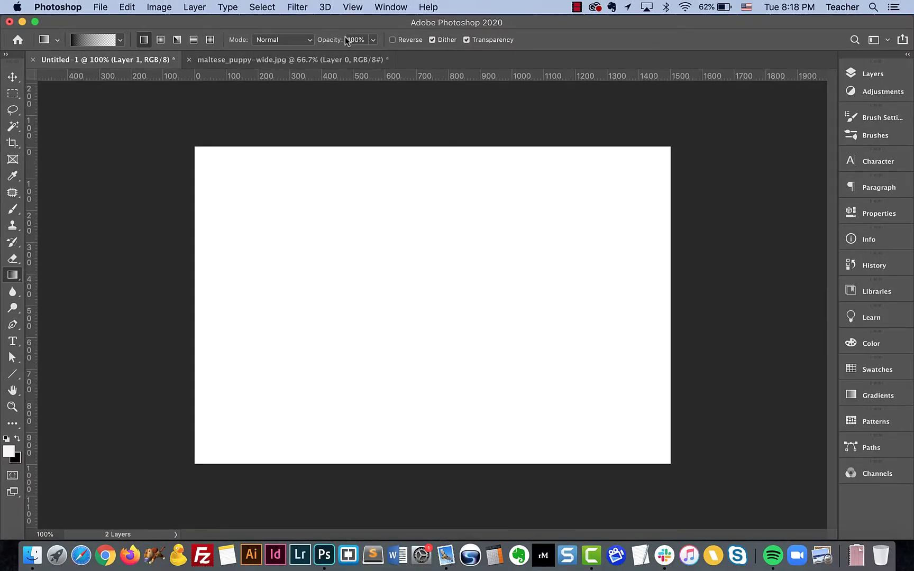
Step: Choose the Foreground to Transparent preset from the gradient picker's Basics and close it
{"action": "left_click", "coordinate": [120, 39]}
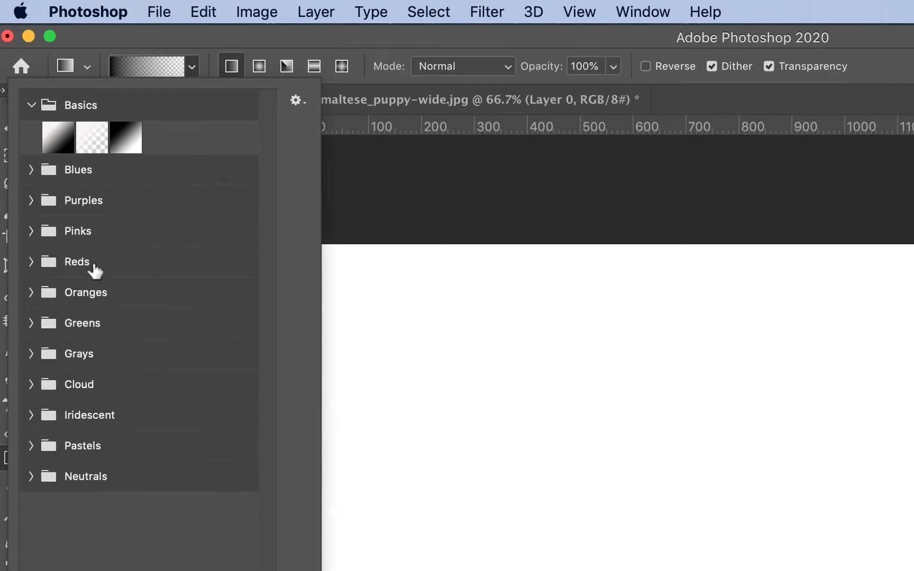
{"action": "left_click", "coordinate": [31, 201]}
{"action": "left_click", "coordinate": [29, 200]}
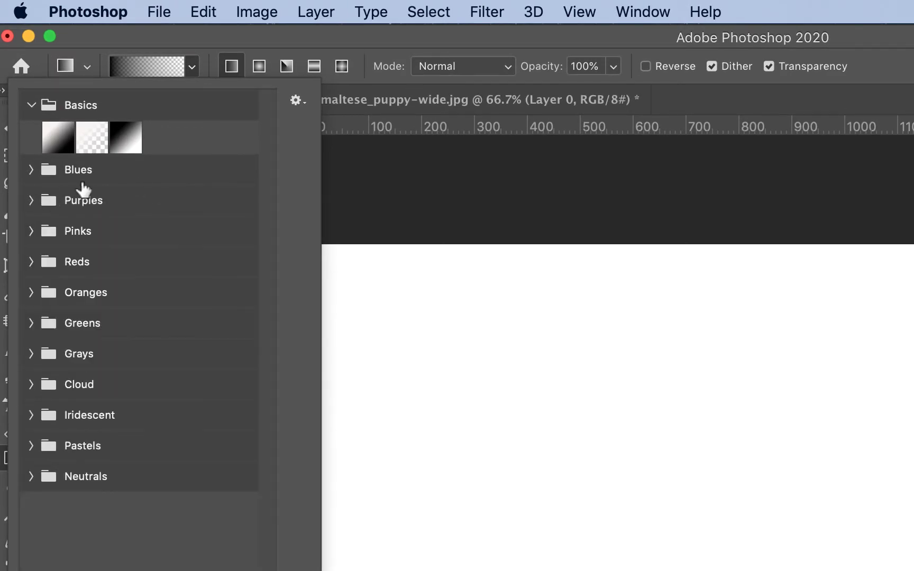
{"action": "left_click", "coordinate": [95, 137]}
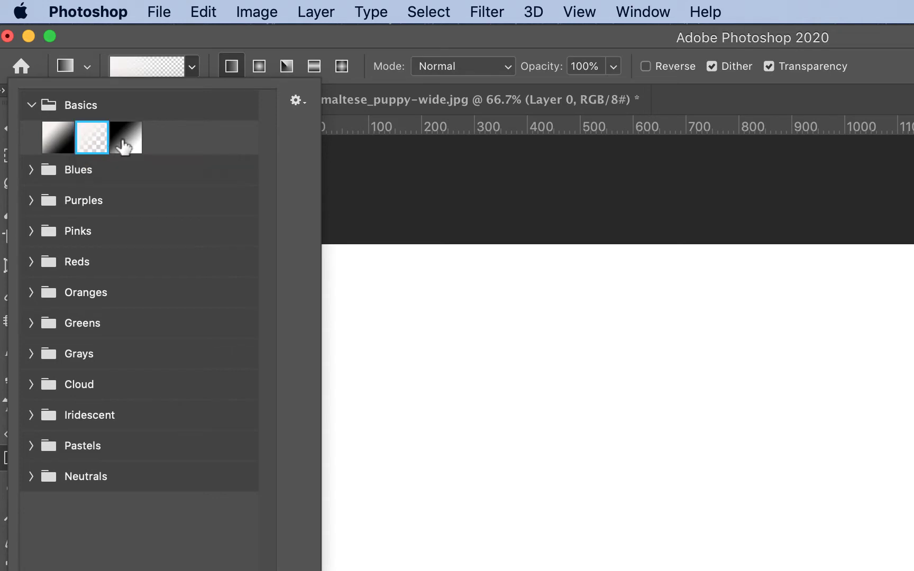
{"action": "left_click", "coordinate": [247, 39]}
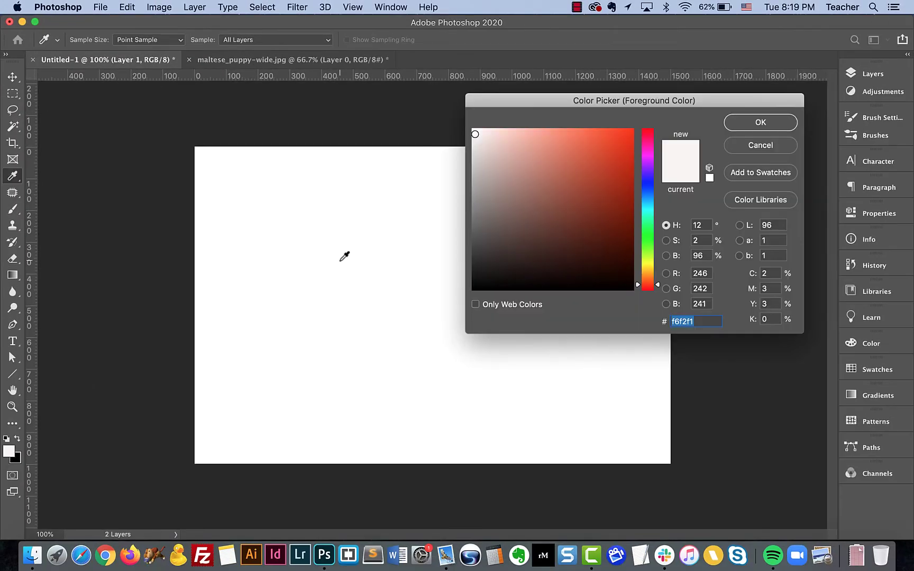
Step: Set the foreground colour to a mid blue in the Color Picker and confirm with OK
{"action": "left_click", "coordinate": [648, 200]}
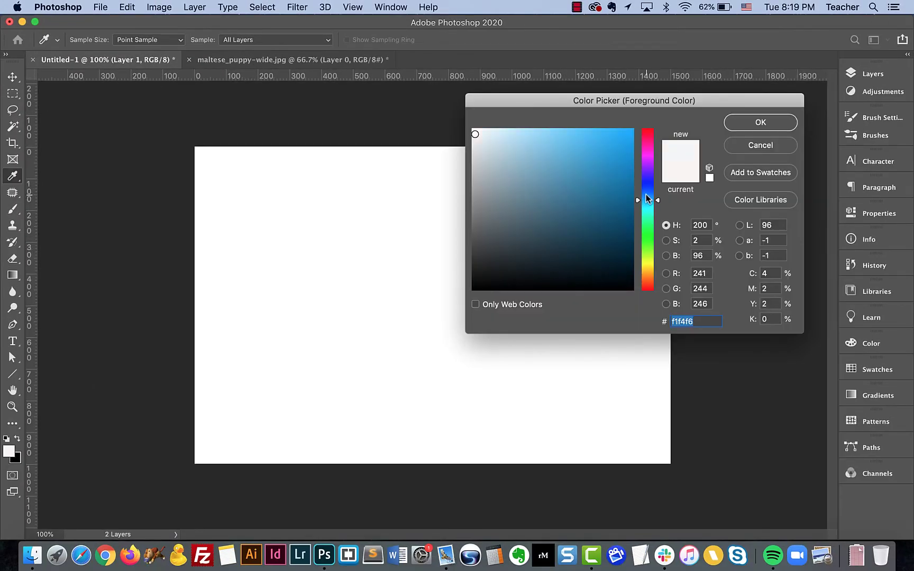
{"action": "left_click", "coordinate": [604, 188]}
{"action": "left_click", "coordinate": [759, 122]}
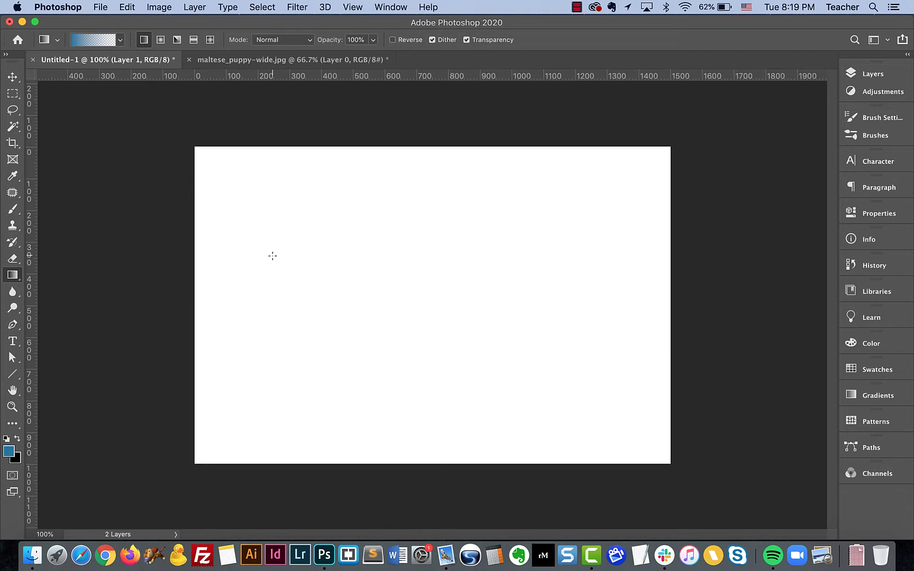
{"action": "left_click", "coordinate": [862, 72]}
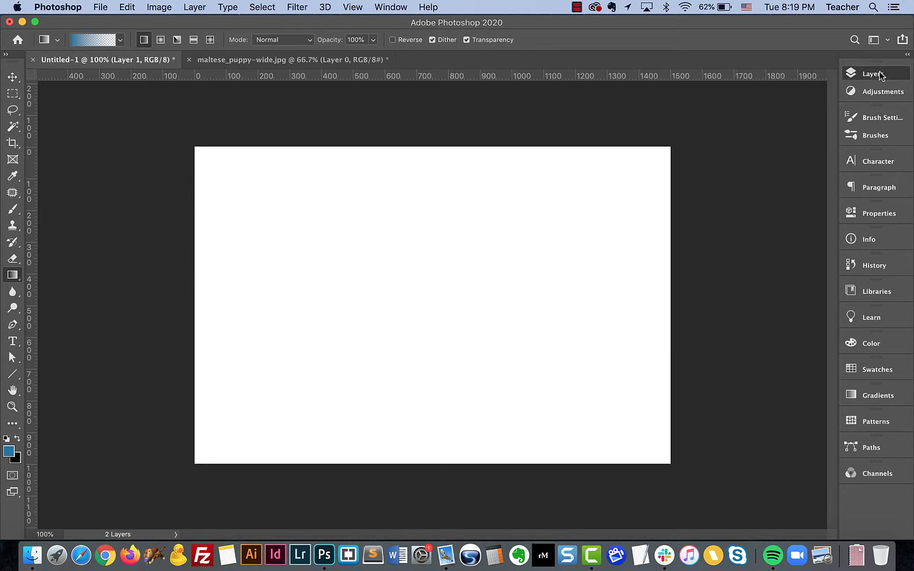
{"action": "left_click", "coordinate": [814, 68]}
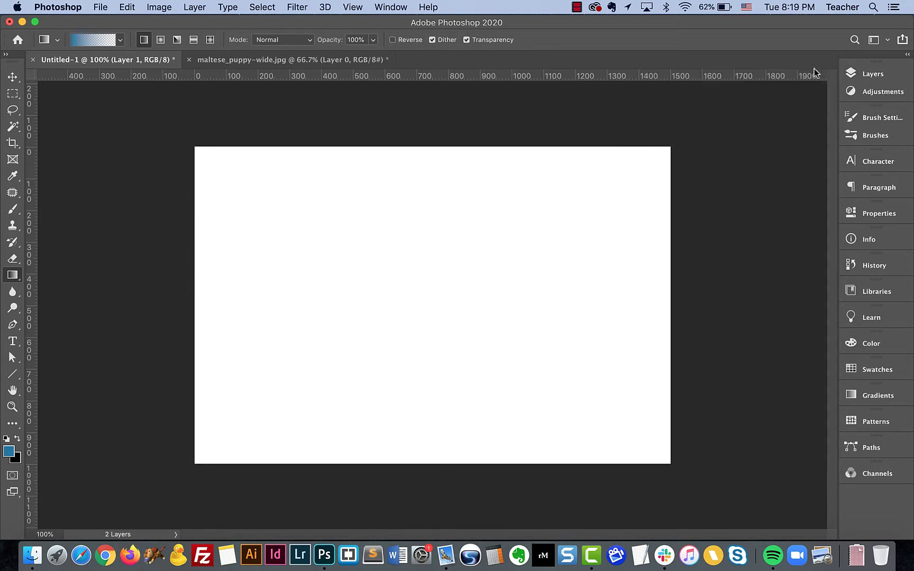
Step: Try several blue gradient drags with undos, ending with white on the left fading to blue on the right
{"action": "left_click_drag", "start_coordinate": [263, 257], "coordinate": [494, 256]}
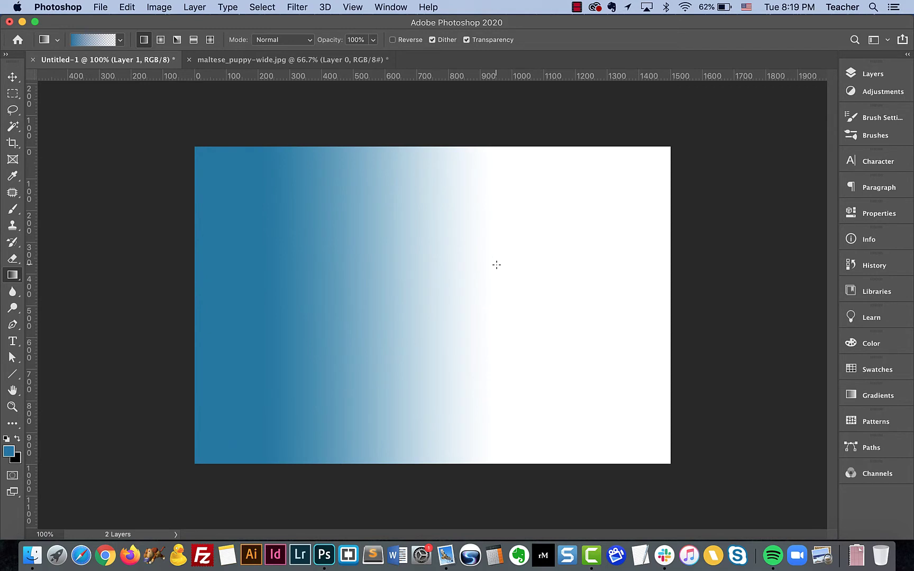
{"action": "key", "text": "super+z"}
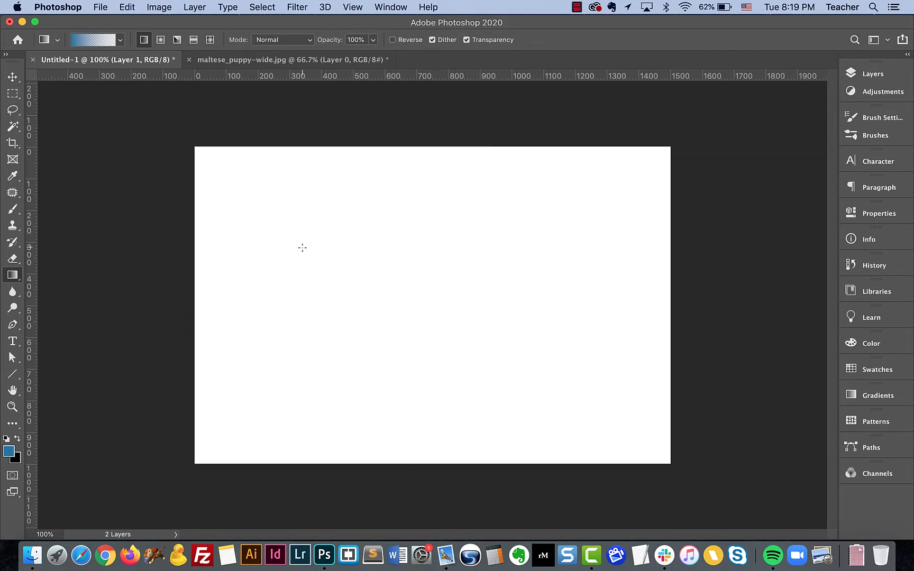
{"action": "left_click_drag", "start_coordinate": [267, 245], "coordinate": [617, 247]}
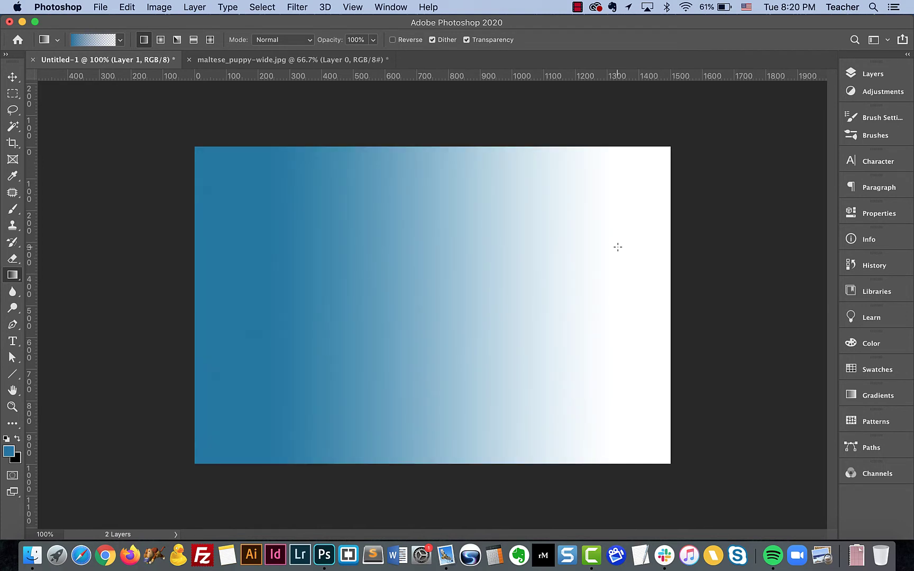
{"action": "key", "text": "super+z"}
{"action": "left_click_drag", "start_coordinate": [266, 245], "coordinate": [318, 245]}
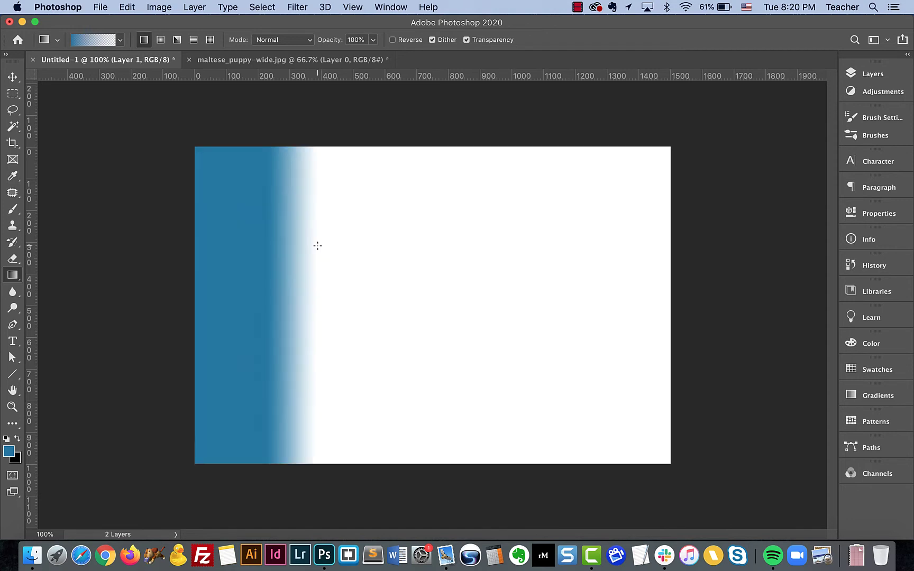
{"action": "key", "text": "super+z"}
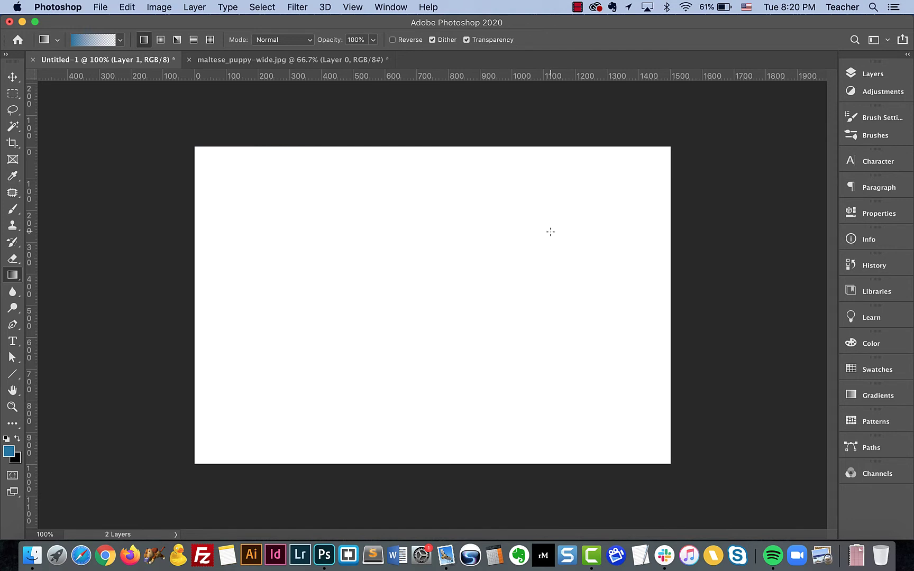
{"action": "mouse_move", "coordinate": [467, 232]}
{"action": "left_mouse_down"}
{"action": "mouse_move", "coordinate": [562, 232]}
{"action": "mouse_move", "coordinate": [467, 232]}
{"action": "left_mouse_up"}
{"action": "left_click_drag", "start_coordinate": [275, 247], "coordinate": [367, 238]}
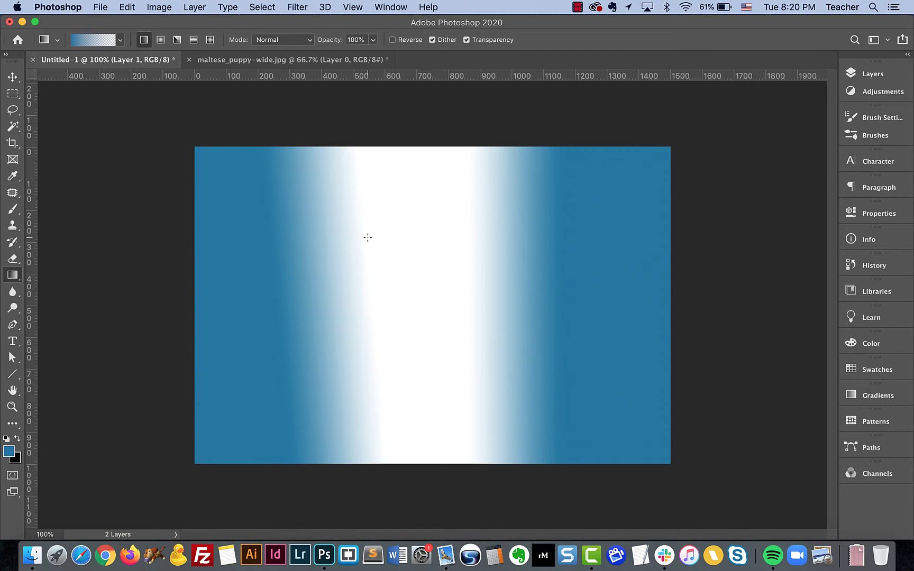
{"action": "key", "text": "super+z"}
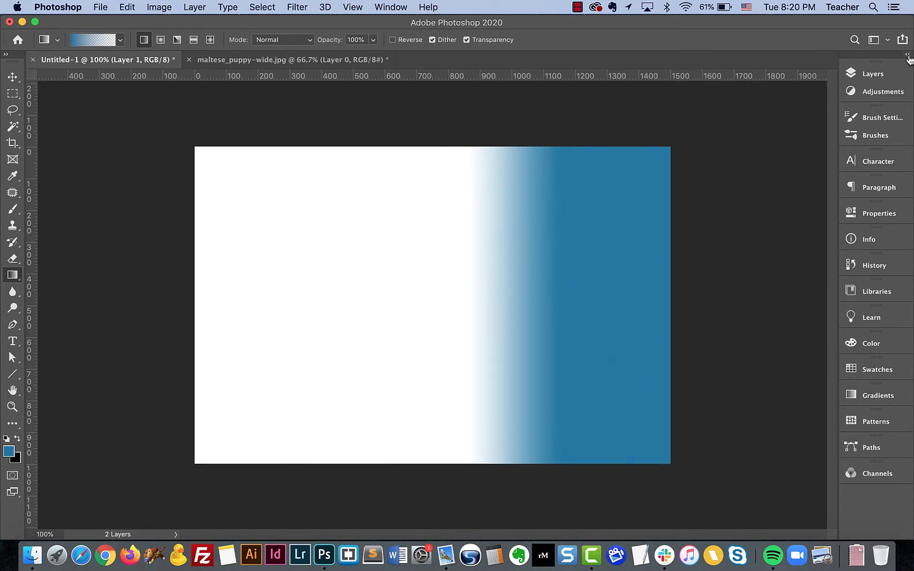
Step: Delete the last Gradient state in the History panel, confirming Yes
{"action": "left_click", "coordinate": [873, 265]}
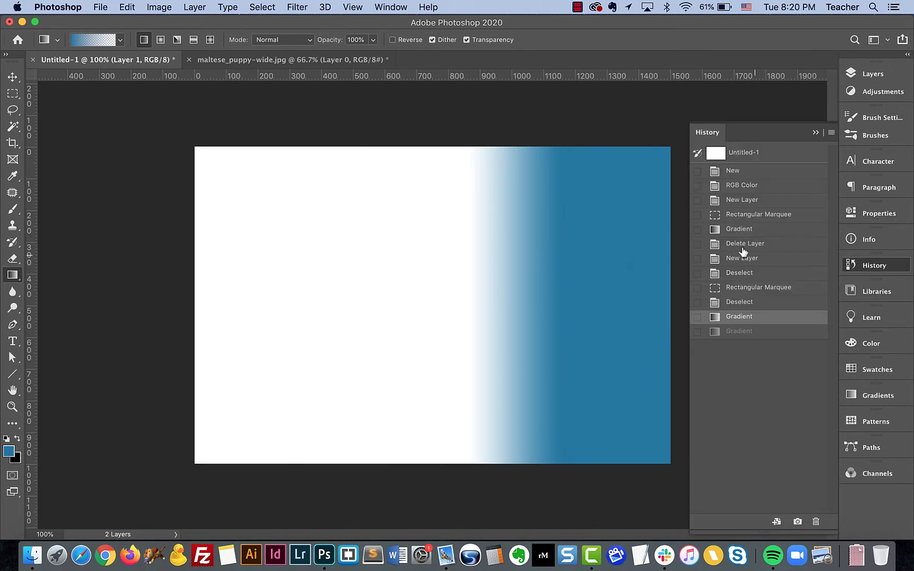
{"action": "left_click", "coordinate": [815, 521]}
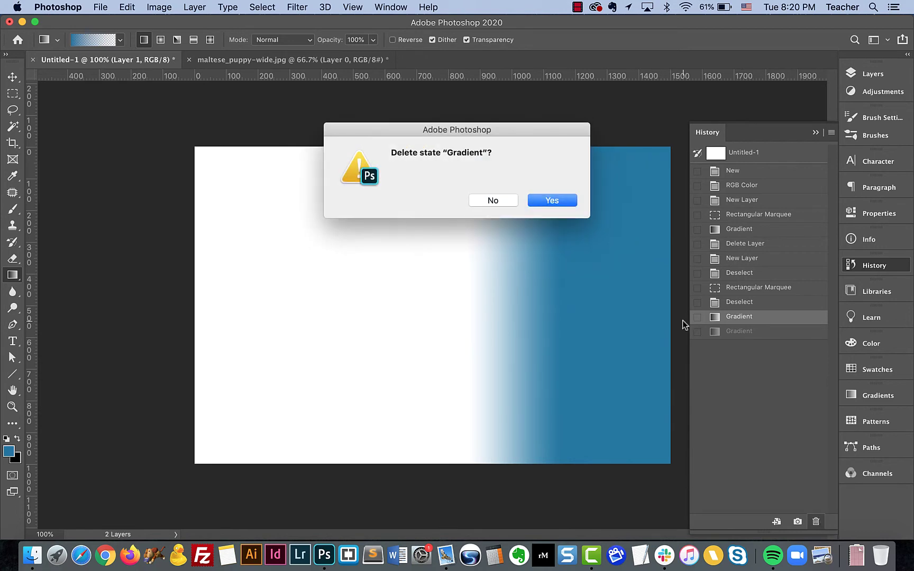
{"action": "left_click", "coordinate": [563, 206]}
{"action": "left_click", "coordinate": [815, 133]}
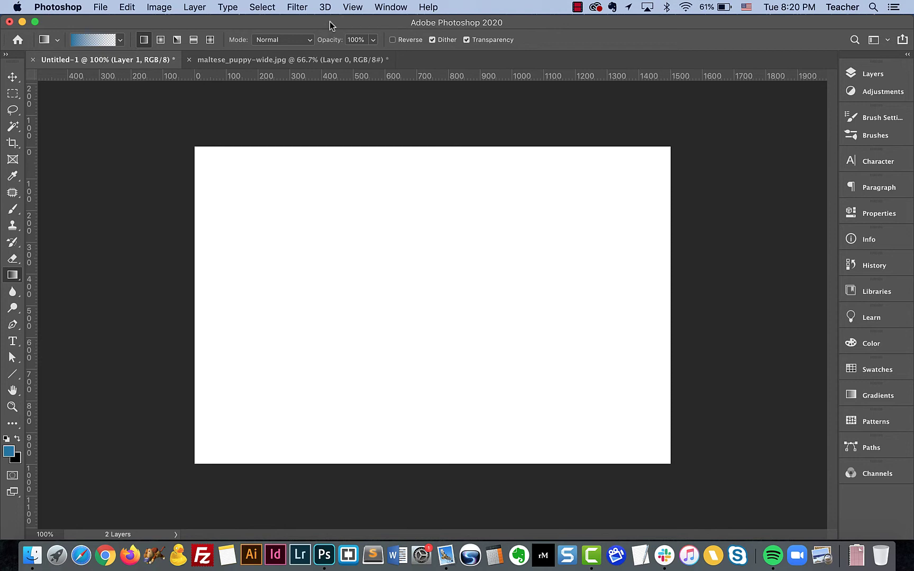
Step: Test a reversed gradient, then turn Reverse off and test a normal one, undoing both
{"action": "left_click", "coordinate": [391, 40]}
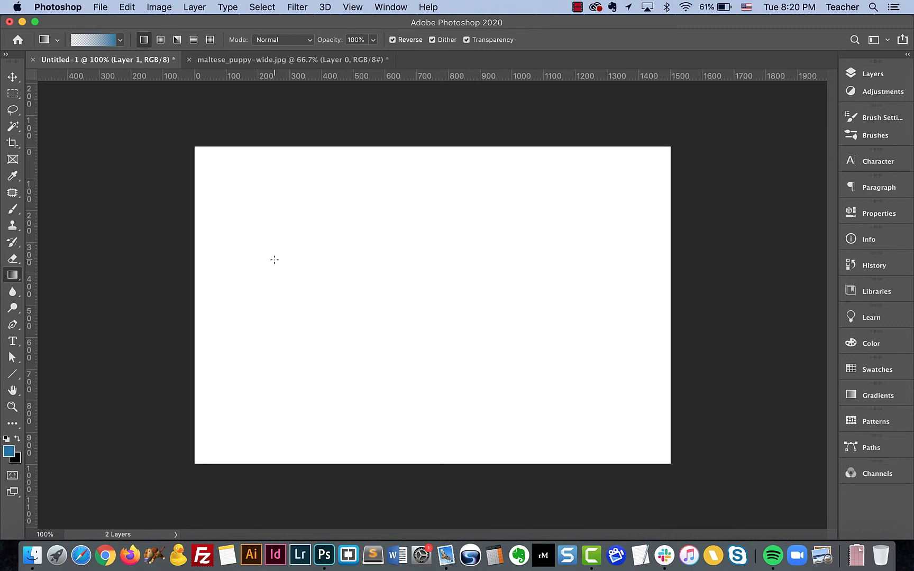
{"action": "left_click_drag", "start_coordinate": [274, 259], "coordinate": [535, 259]}
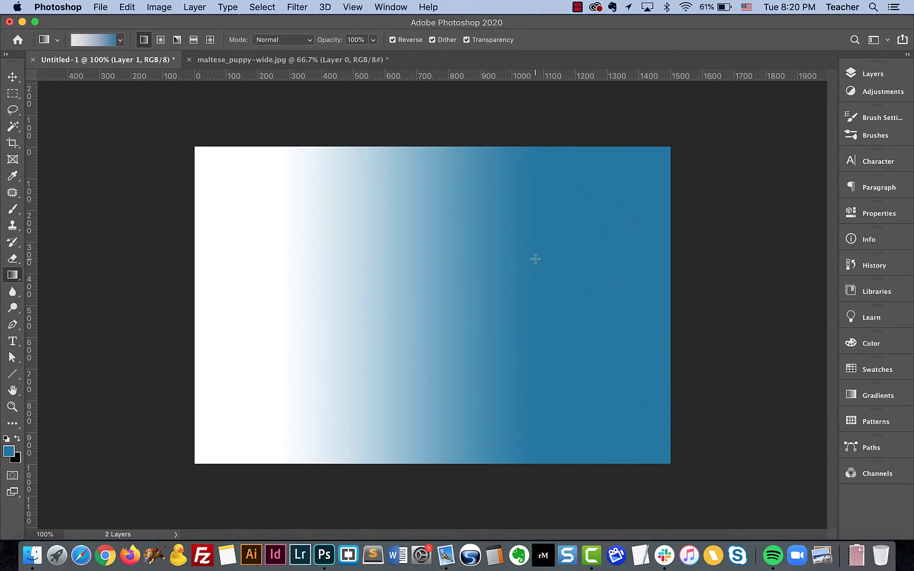
{"action": "key", "text": "super+z"}
{"action": "left_click", "coordinate": [393, 39]}
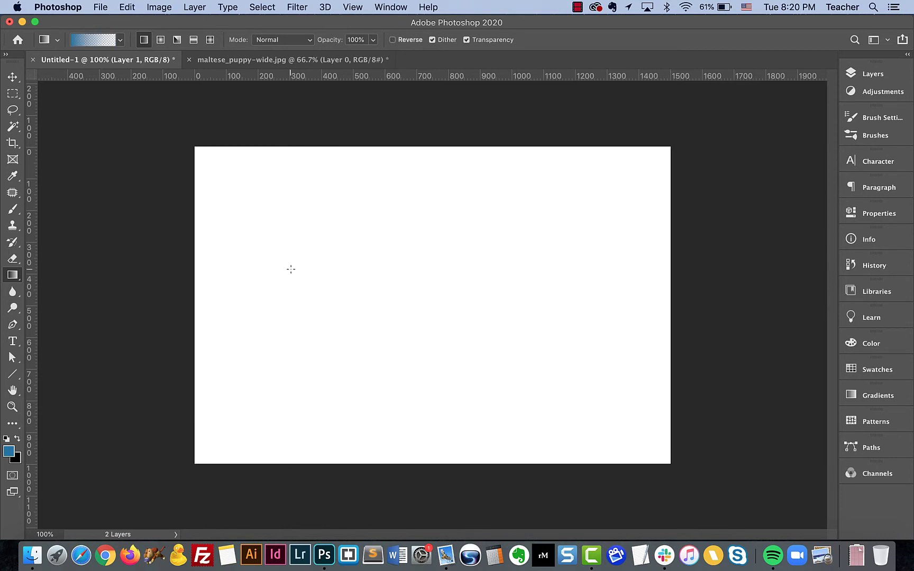
{"action": "left_click_drag", "start_coordinate": [278, 283], "coordinate": [543, 282]}
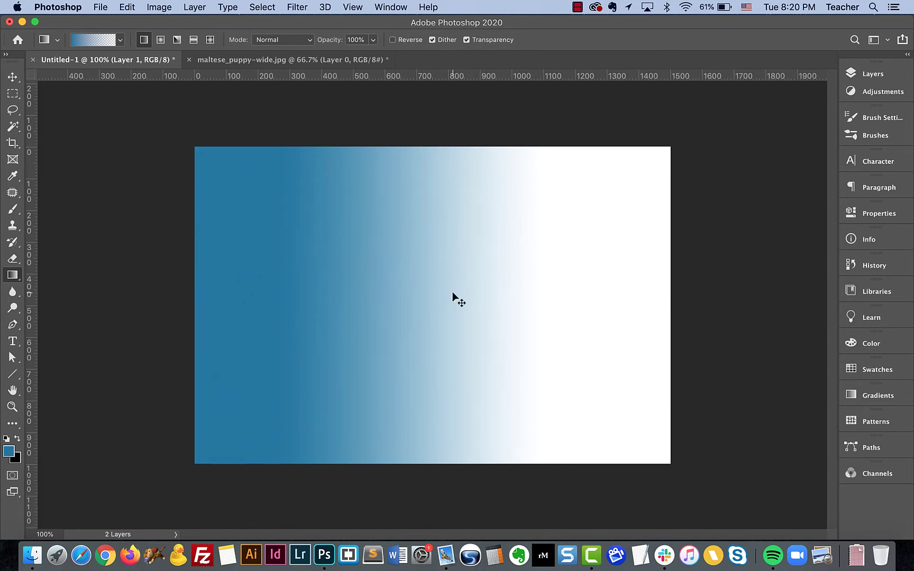
{"action": "key", "text": "super+z"}
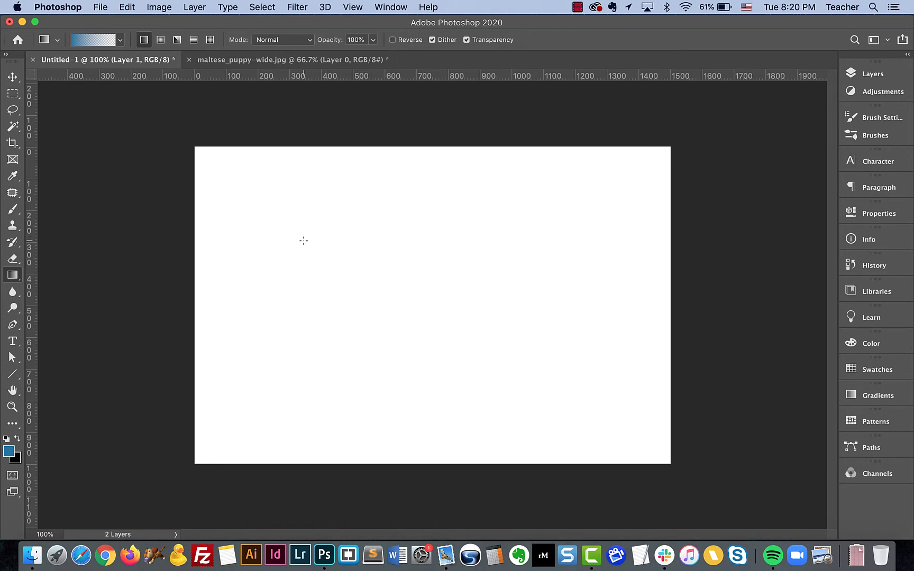
Step: Marquee-select a wide rectangle and test a linear blue gradient inside it, then undo
{"action": "key", "text": "m"}
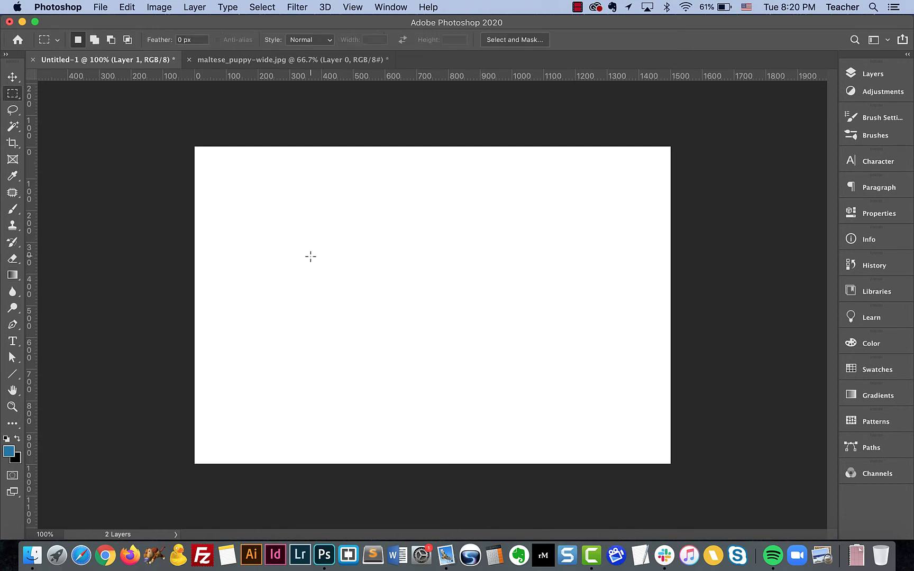
{"action": "left_click_drag", "start_coordinate": [294, 206], "coordinate": [595, 266]}
{"action": "left_click", "coordinate": [11, 275]}
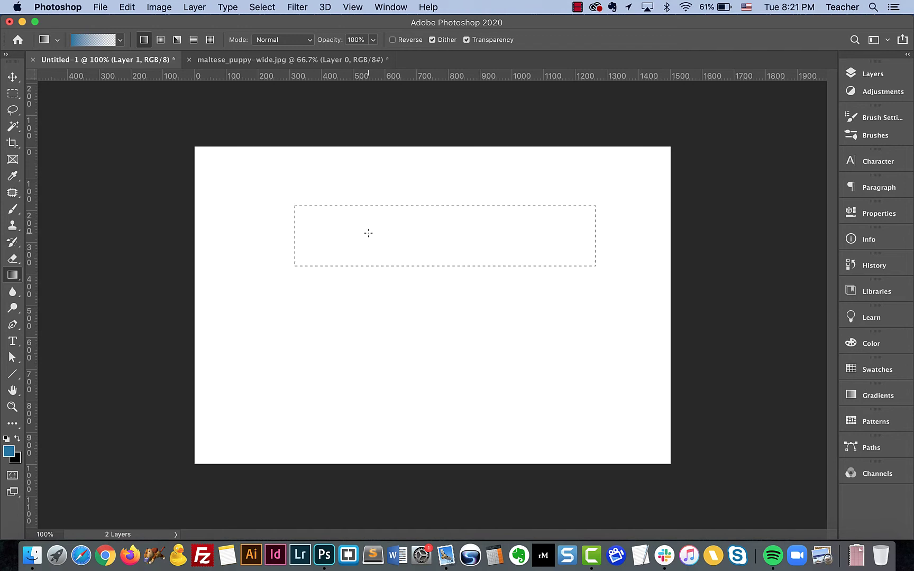
{"action": "left_click_drag", "start_coordinate": [351, 245], "coordinate": [419, 225]}
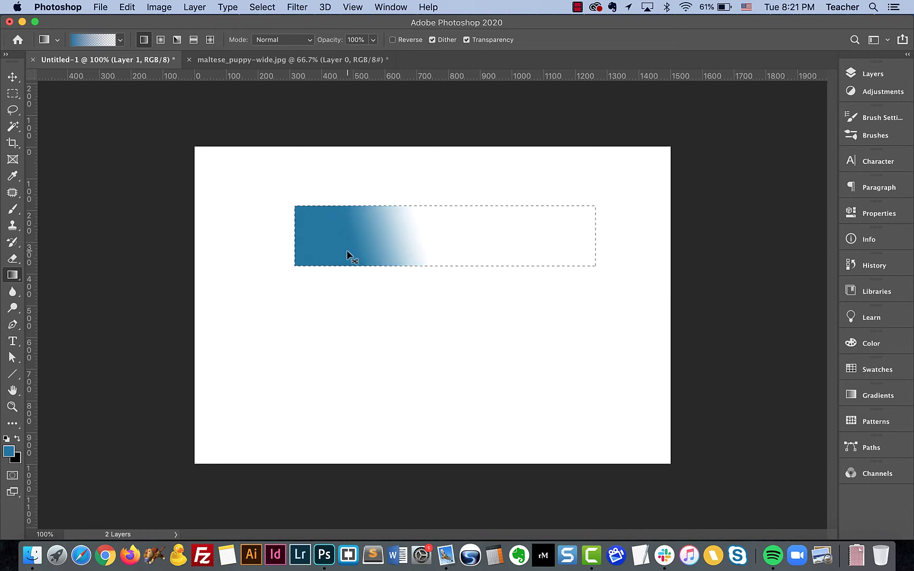
{"action": "key", "text": "super+z"}
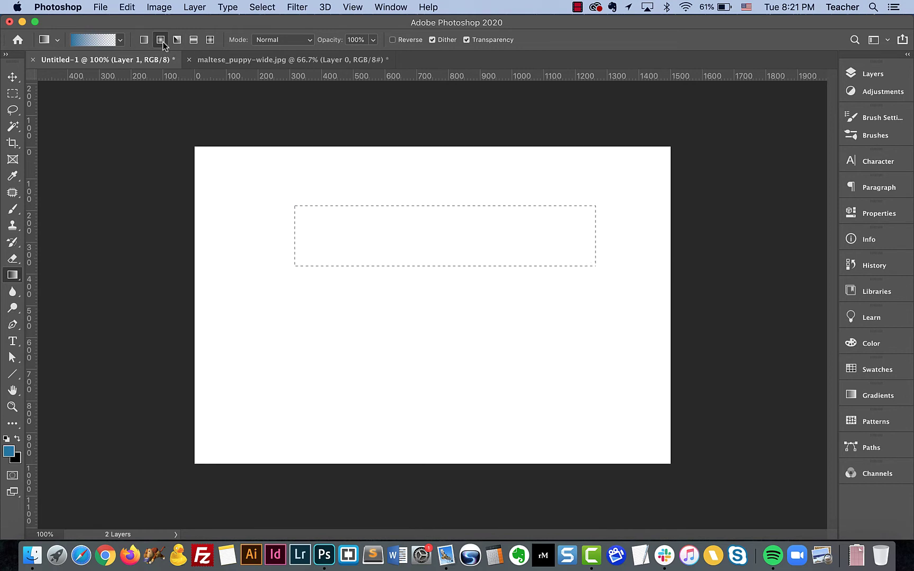
Step: Switch to Radial Gradient, test it in the selection, then go to maltese_puppy-wide.jpg
{"action": "left_click", "coordinate": [161, 41]}
{"action": "left_click_drag", "start_coordinate": [446, 236], "coordinate": [530, 237]}
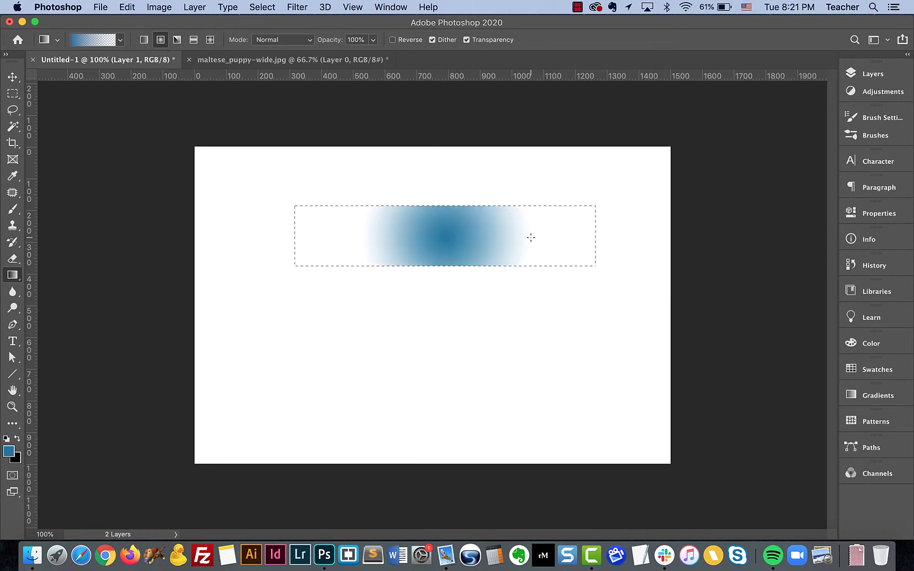
{"action": "key", "text": "super+z"}
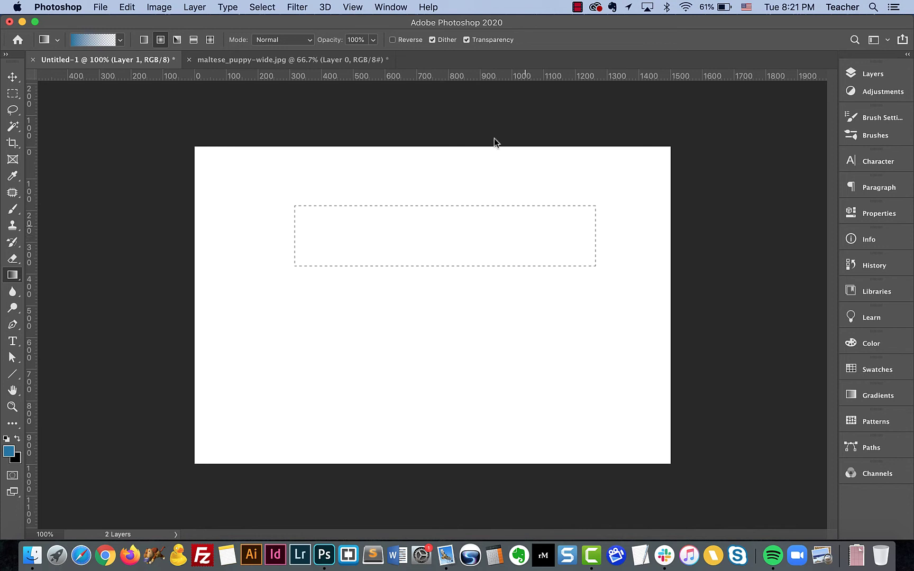
{"action": "left_click", "coordinate": [296, 60]}
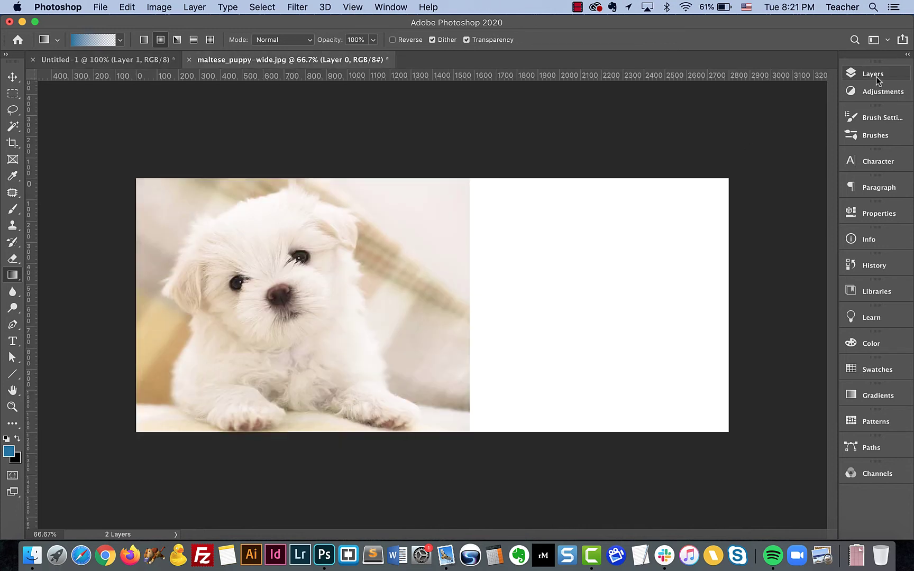
Step: Add empty Layer 2 above the puppy's Layer 0 with Create New Layer
{"action": "left_click", "coordinate": [873, 77]}
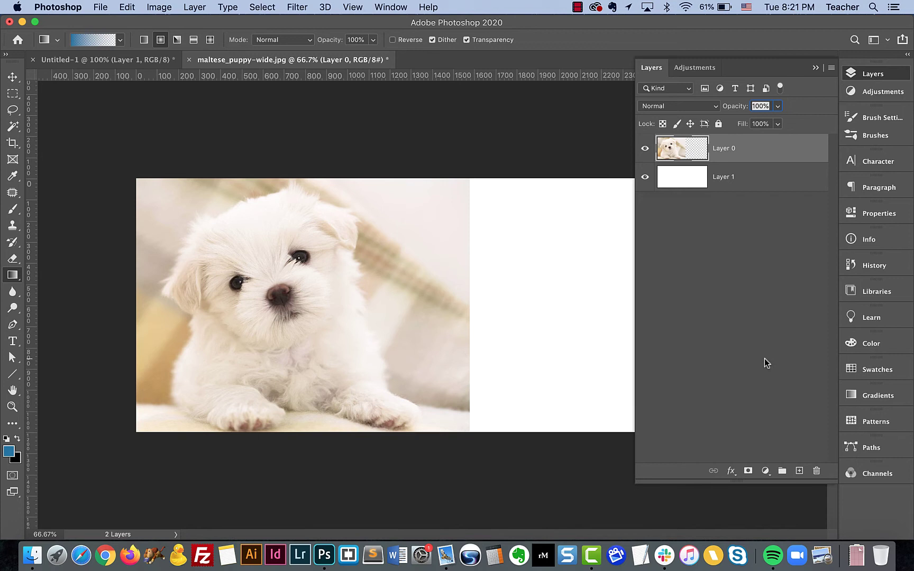
{"action": "left_click", "coordinate": [798, 470]}
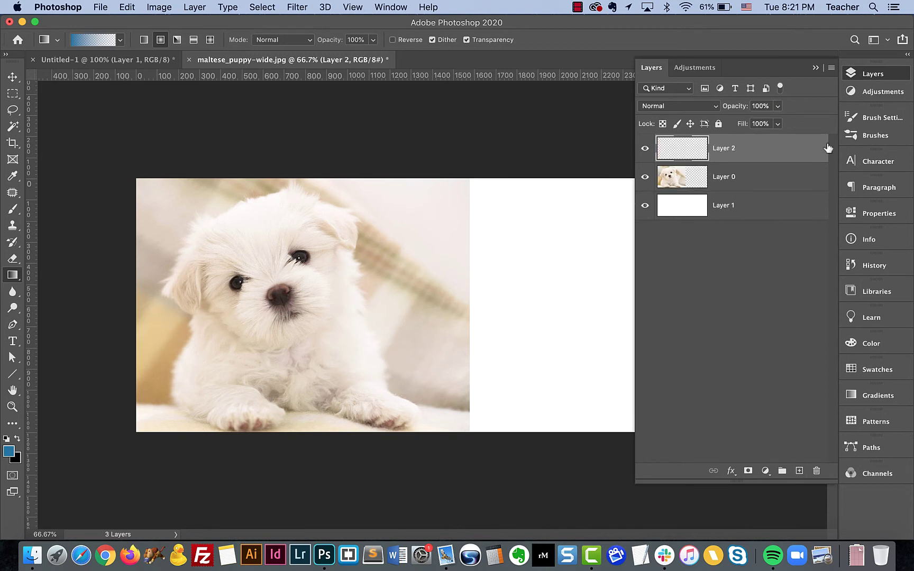
{"action": "left_click", "coordinate": [814, 67]}
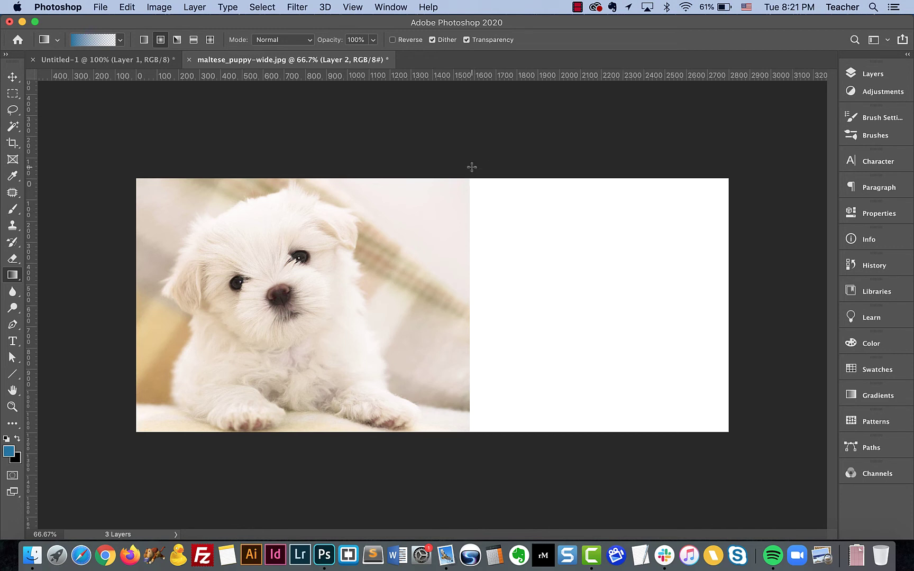
{"action": "left_click", "coordinate": [865, 75]}
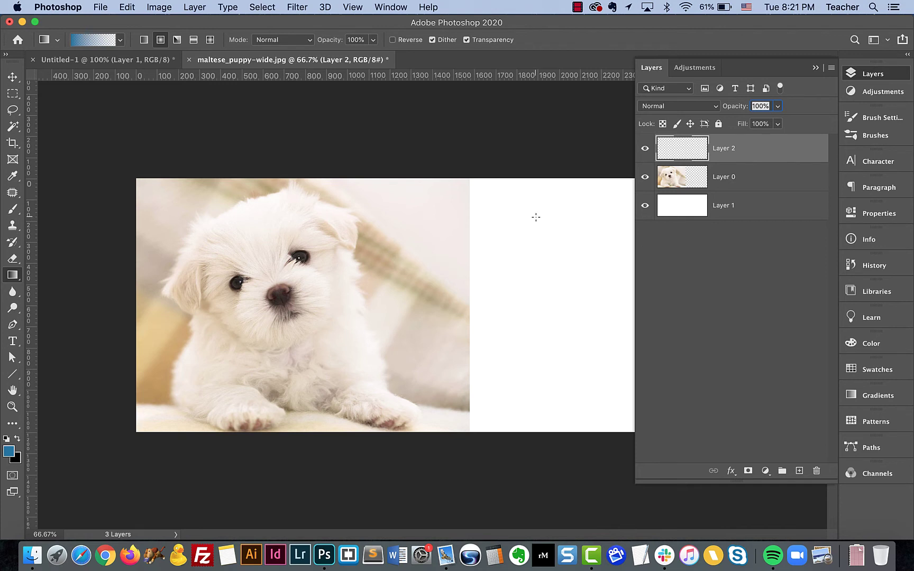
Step: Sample a pale cream from the photo and wash cream gradients over the empty right side on Layer 2
{"action": "left_click", "coordinate": [815, 68]}
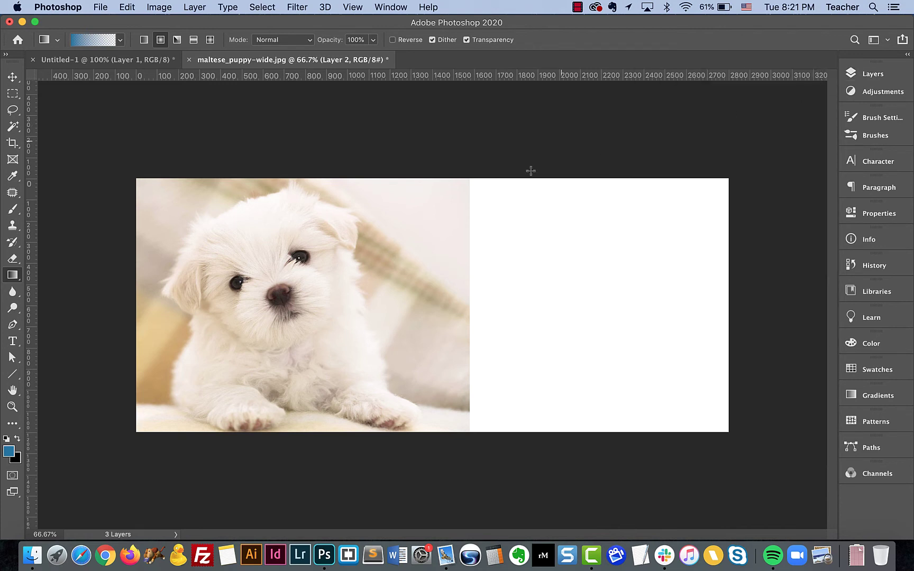
{"action": "left_click", "coordinate": [186, 358], "text": "alt"}
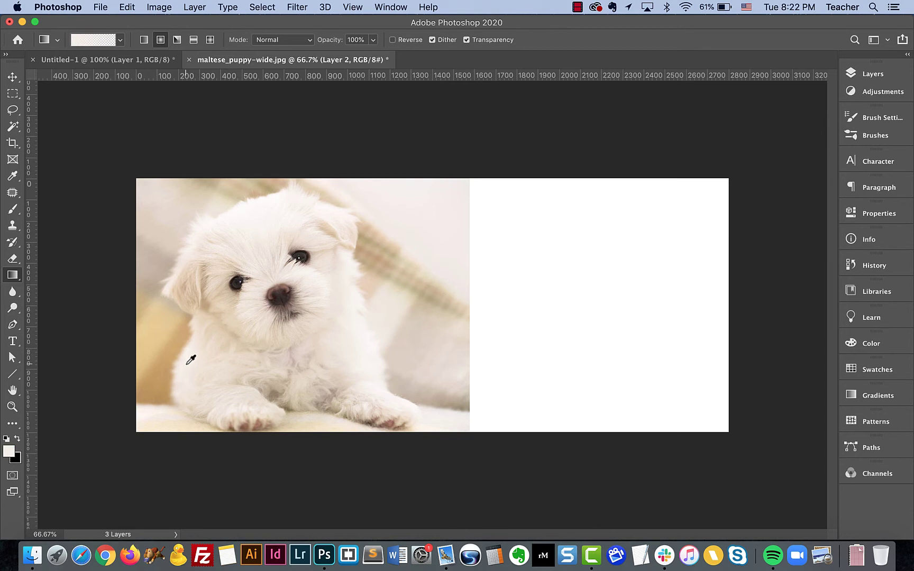
{"action": "left_click", "coordinate": [859, 73]}
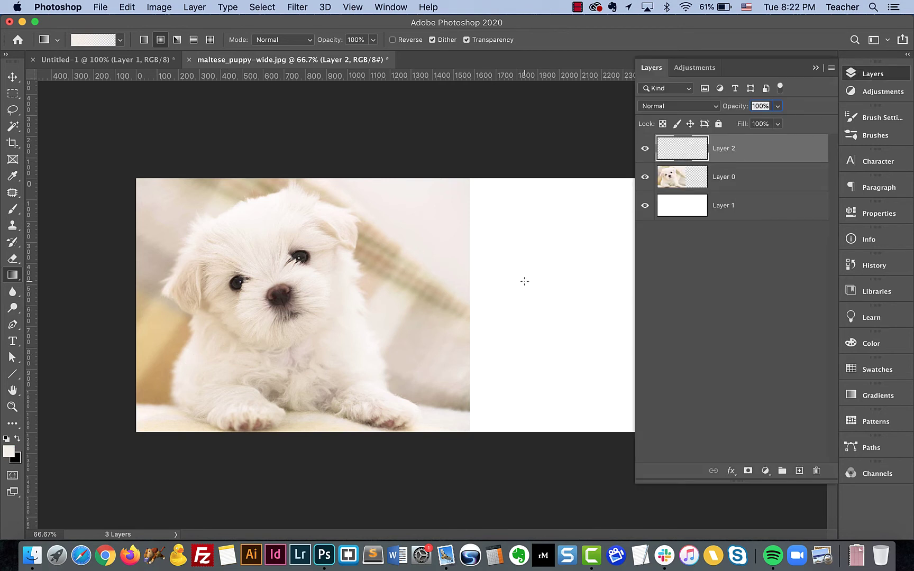
{"action": "left_click_drag", "start_coordinate": [555, 280], "coordinate": [326, 300]}
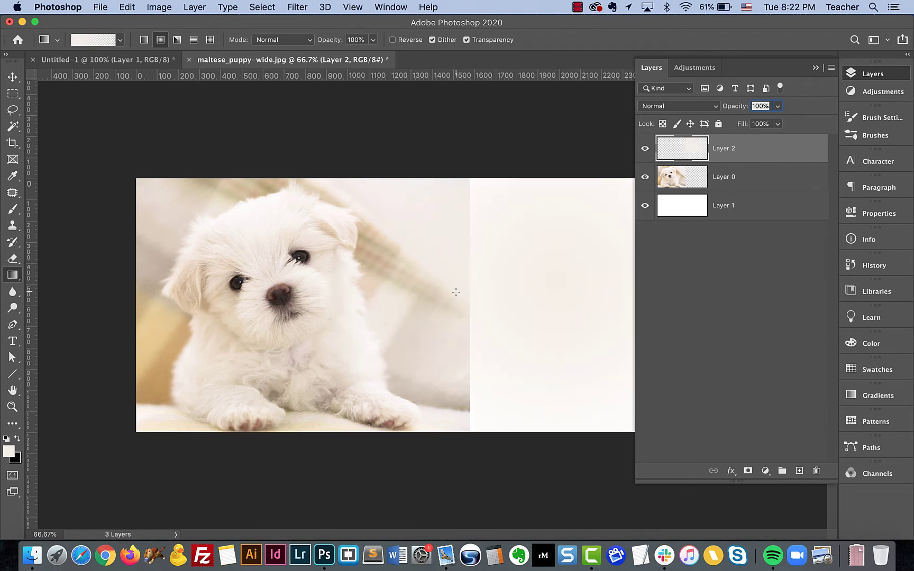
{"action": "left_click_drag", "start_coordinate": [475, 283], "coordinate": [361, 306]}
{"action": "left_click_drag", "start_coordinate": [492, 269], "coordinate": [334, 310]}
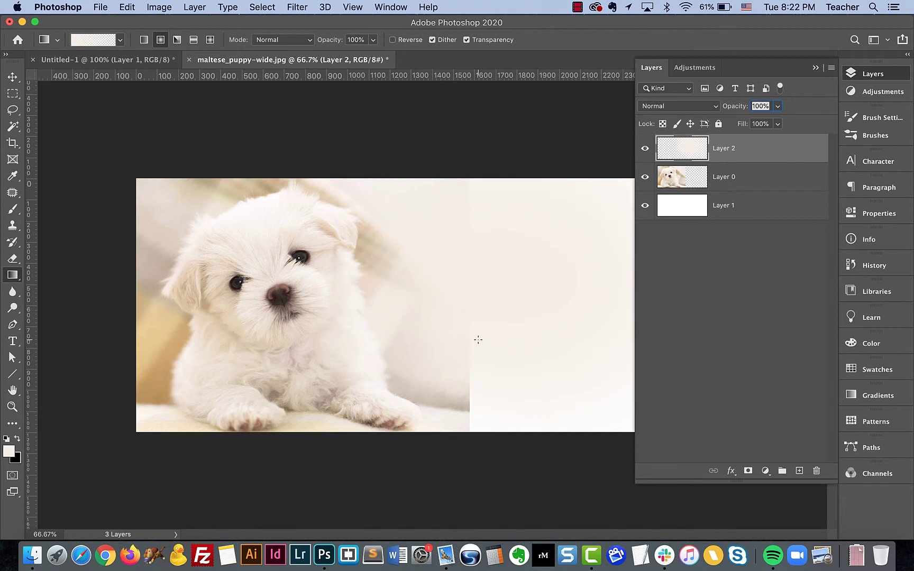
{"action": "left_click_drag", "start_coordinate": [509, 375], "coordinate": [359, 371]}
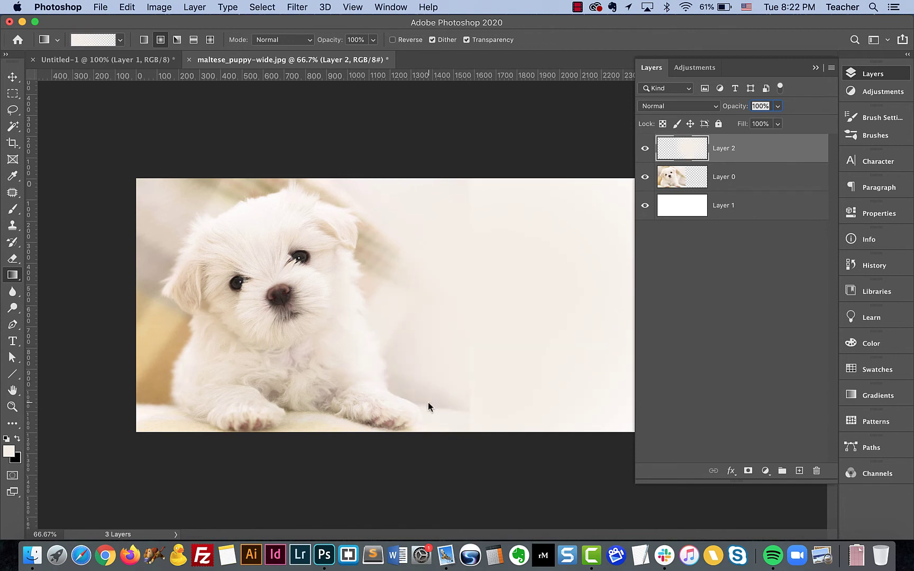
{"action": "left_click_drag", "start_coordinate": [509, 183], "coordinate": [383, 267]}
{"action": "left_click_drag", "start_coordinate": [482, 179], "coordinate": [326, 265]}
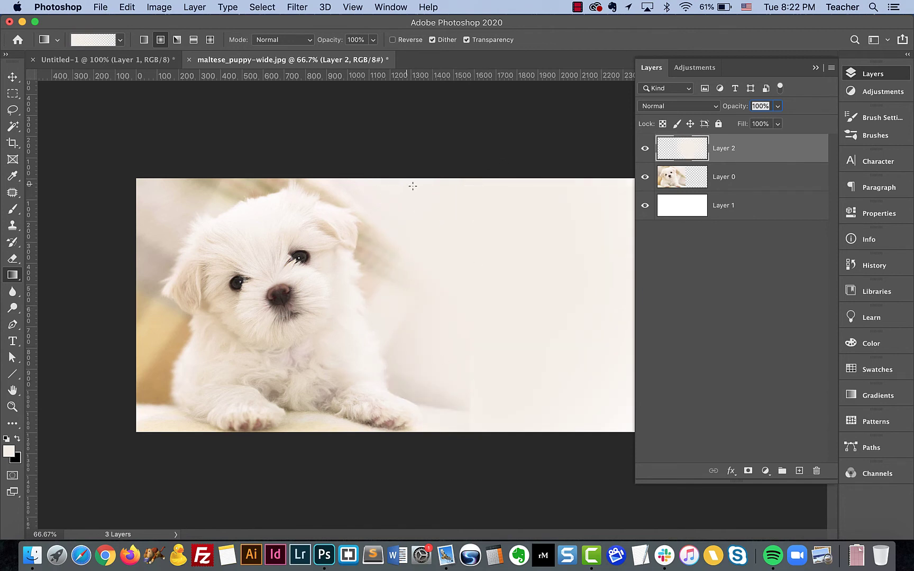
Step: Add more cream gradients around the puppy's head, left edge, lower-left, paw and nose
{"action": "left_click", "coordinate": [816, 68]}
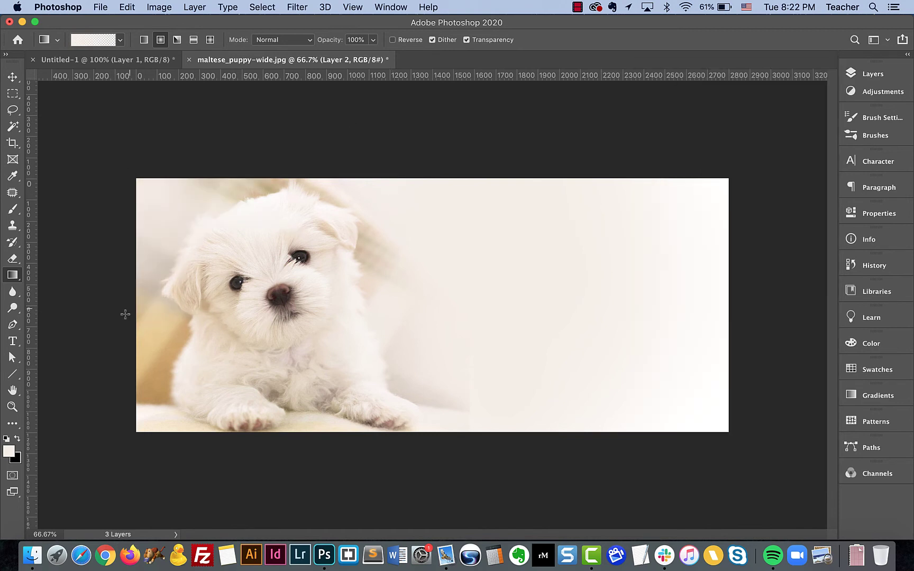
{"action": "left_click_drag", "start_coordinate": [90, 402], "coordinate": [164, 360]}
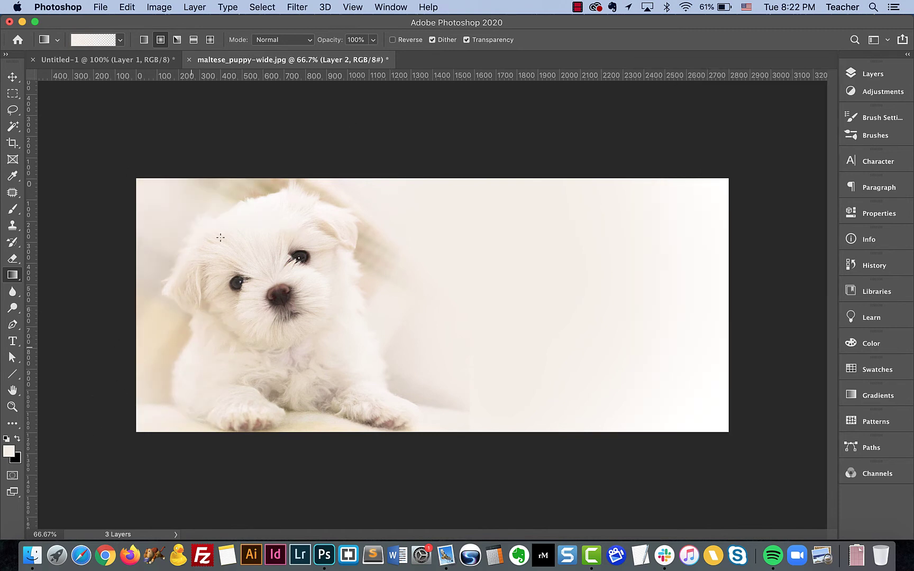
{"action": "left_click_drag", "start_coordinate": [241, 179], "coordinate": [277, 235]}
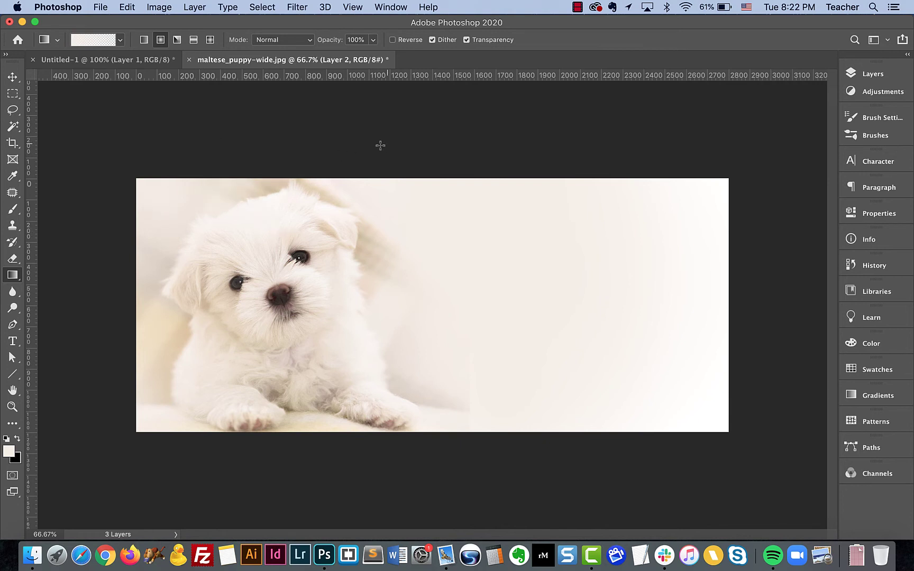
{"action": "left_click_drag", "start_coordinate": [360, 178], "coordinate": [312, 257]}
{"action": "left_click_drag", "start_coordinate": [302, 177], "coordinate": [303, 236]}
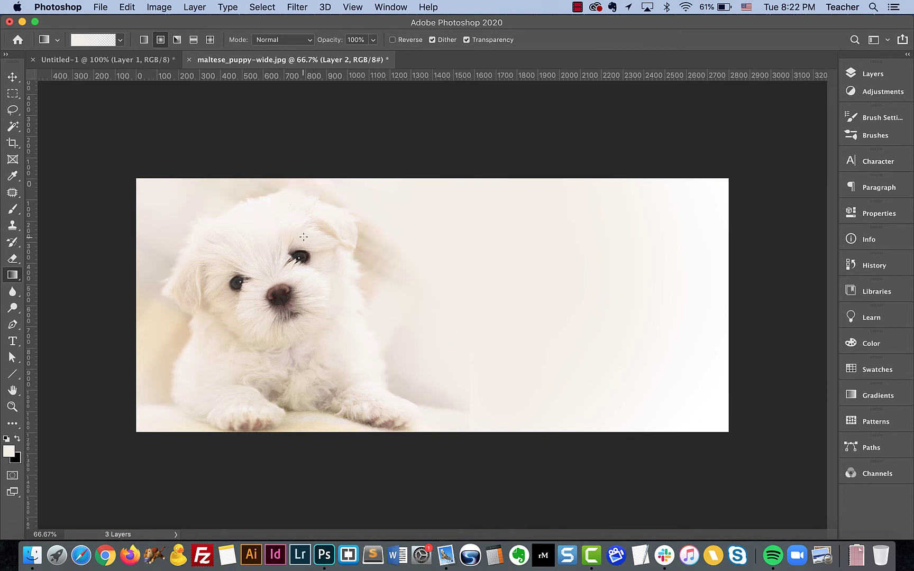
{"action": "left_click_drag", "start_coordinate": [122, 358], "coordinate": [244, 353]}
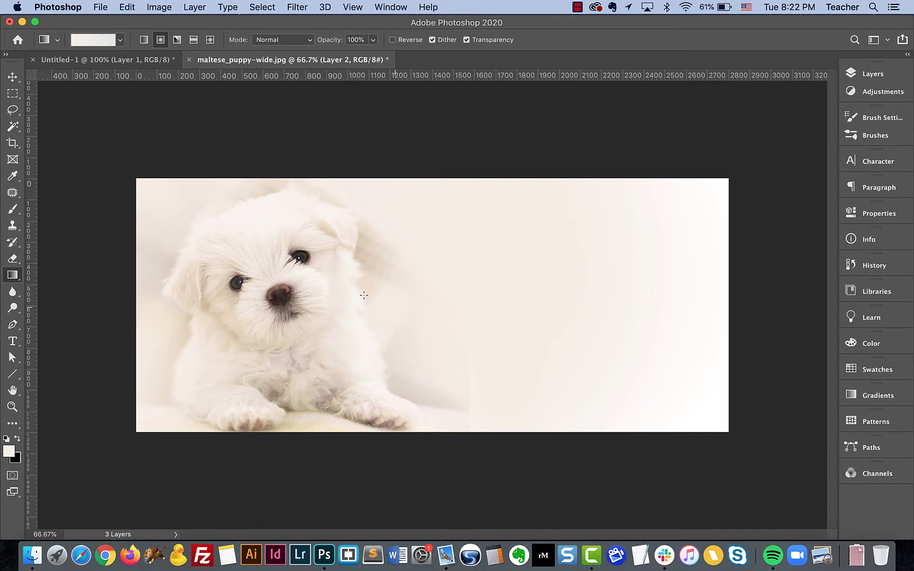
{"action": "left_click_drag", "start_coordinate": [482, 425], "coordinate": [390, 360]}
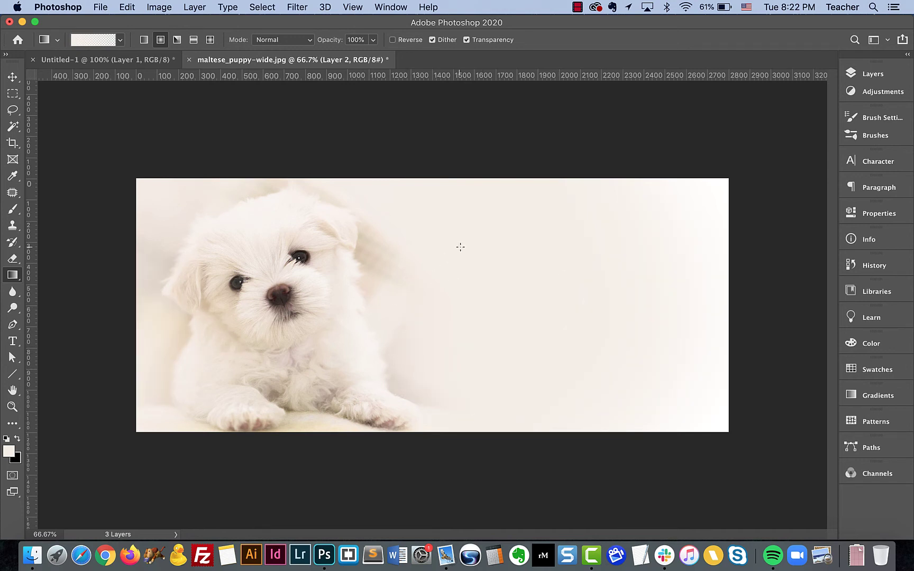
{"action": "left_click_drag", "start_coordinate": [460, 246], "coordinate": [308, 290]}
{"action": "left_click_drag", "start_coordinate": [496, 241], "coordinate": [275, 286]}
{"action": "left_click_drag", "start_coordinate": [426, 224], "coordinate": [310, 248]}
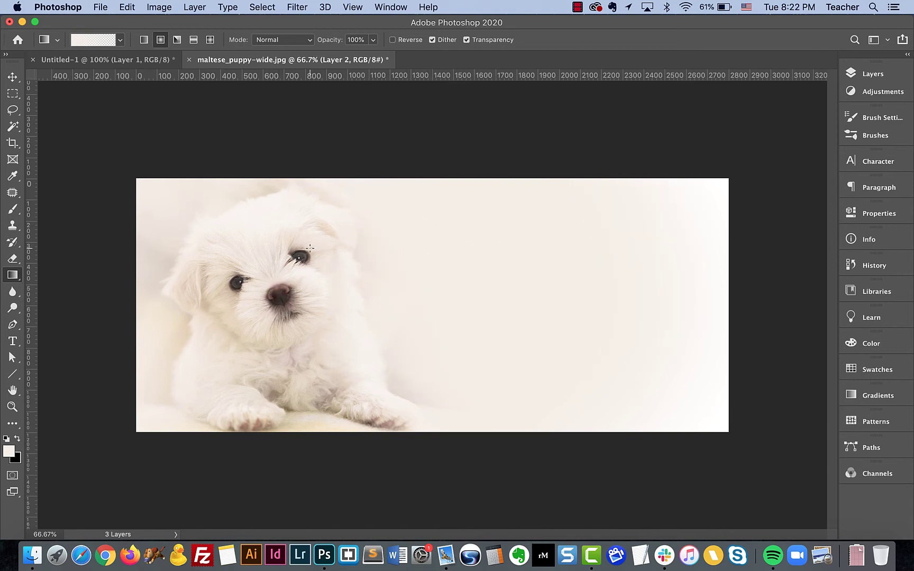
Step: Add a layer mask to Layer 2 and brush black over the puppy's forehead at 100% zoom
{"action": "left_click", "coordinate": [870, 74]}
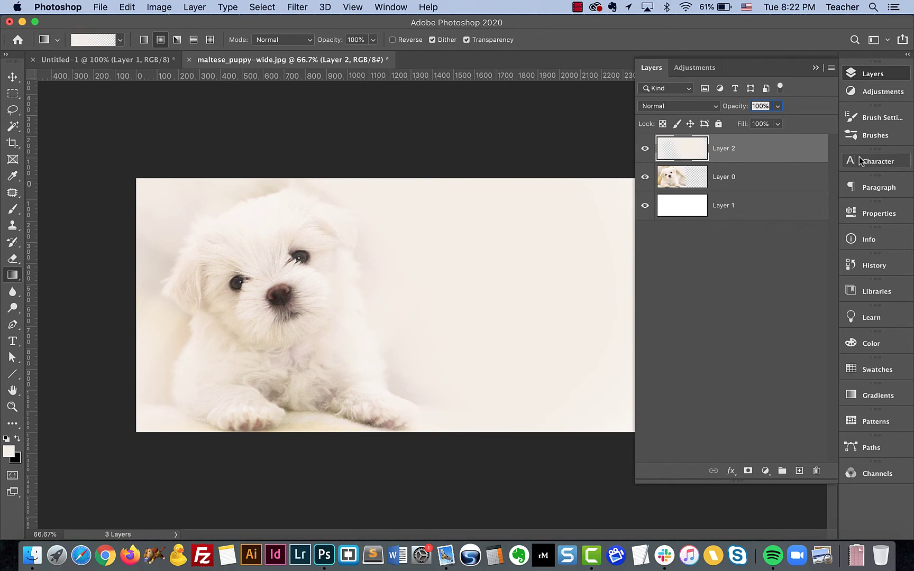
{"action": "left_click", "coordinate": [748, 470]}
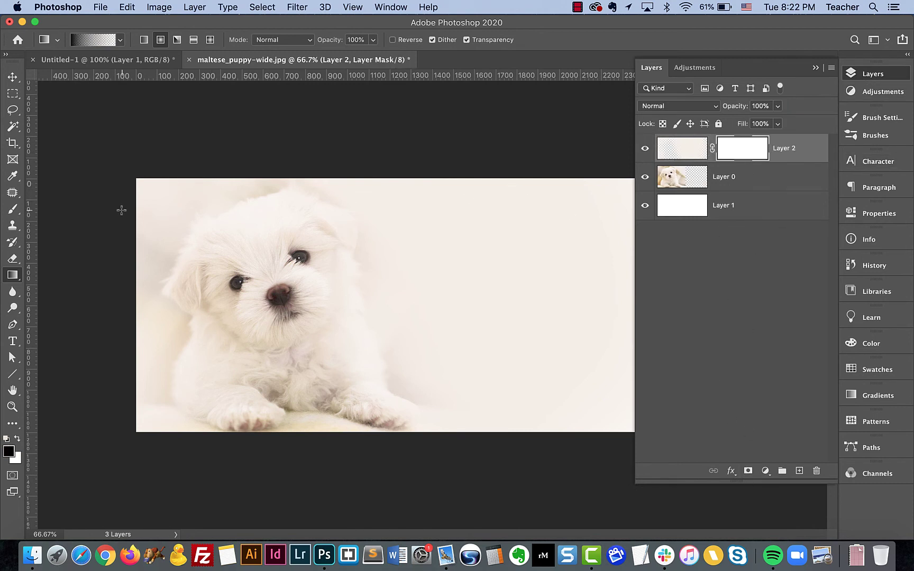
{"action": "left_click", "coordinate": [14, 211]}
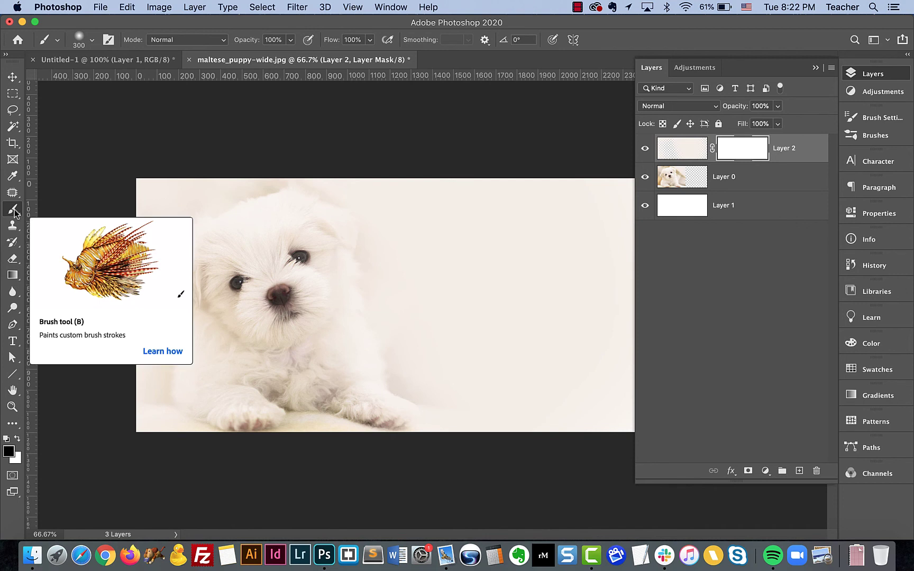
{"action": "key", "text": "super+1"}
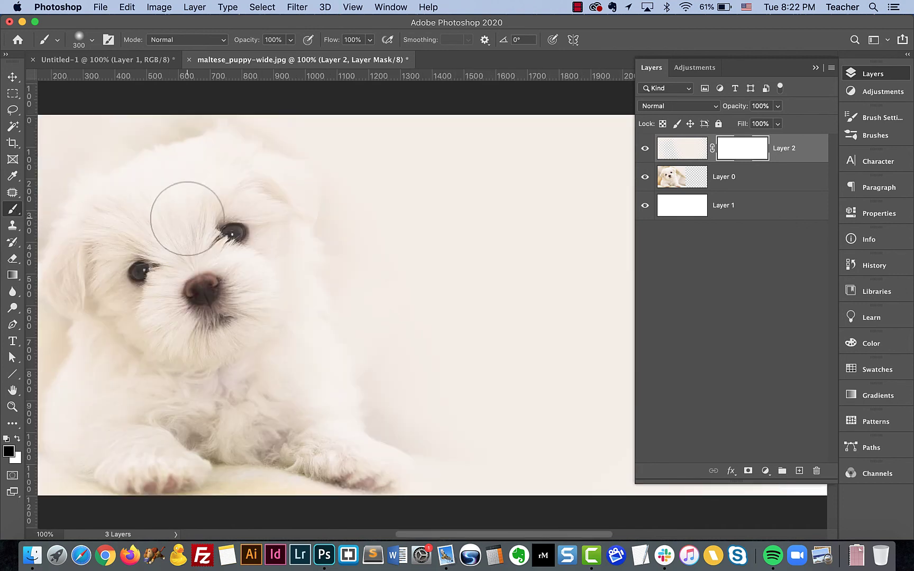
{"action": "scroll", "coordinate": [185, 217], "scroll_direction": "left", "scroll_amount": 3}
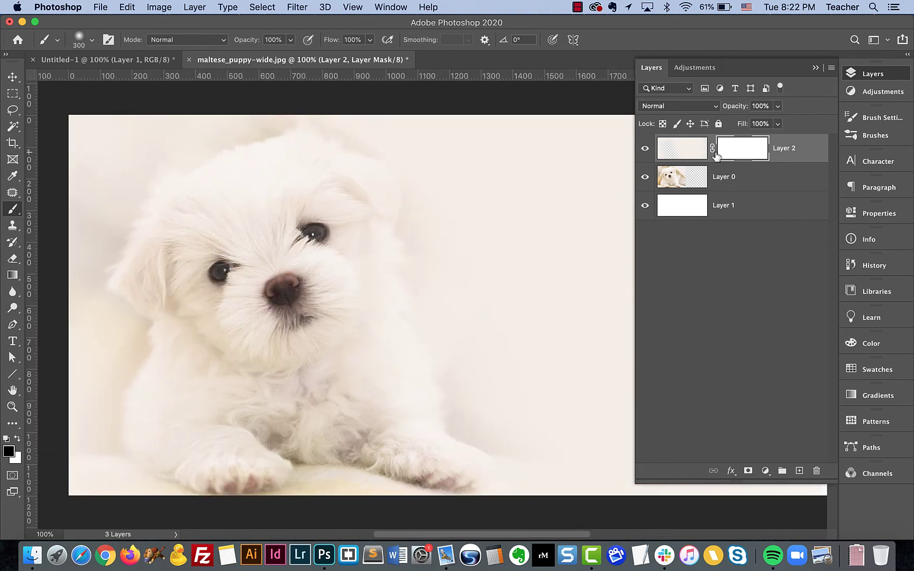
{"action": "left_click", "coordinate": [747, 471]}
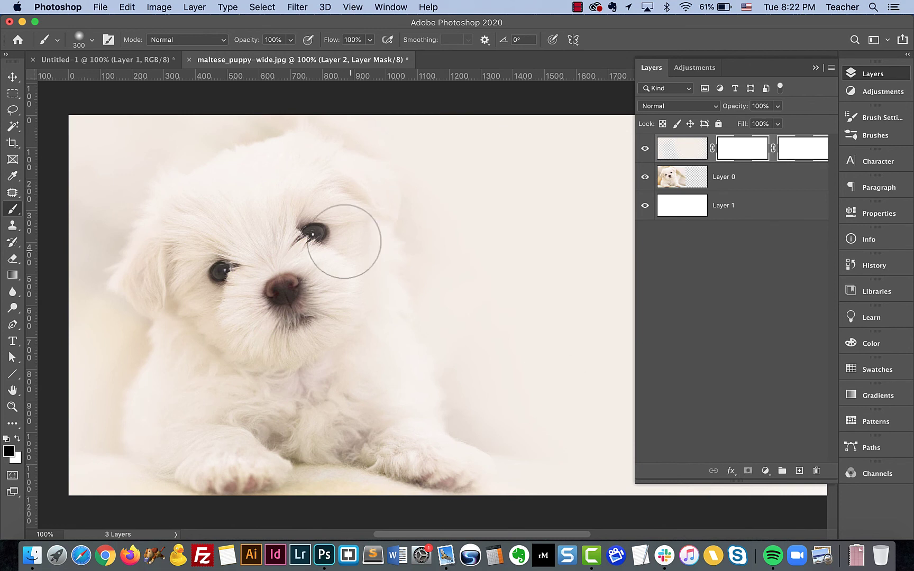
{"action": "left_click", "coordinate": [162, 254]}
{"action": "mouse_move", "coordinate": [204, 234]}
{"action": "left_mouse_down"}
{"action": "mouse_move", "coordinate": [185, 249]}
{"action": "mouse_move", "coordinate": [200, 235]}
{"action": "mouse_move", "coordinate": [266, 218]}
{"action": "mouse_move", "coordinate": [206, 211]}
{"action": "mouse_move", "coordinate": [263, 180]}
{"action": "mouse_move", "coordinate": [328, 185]}
{"action": "mouse_move", "coordinate": [346, 212]}
{"action": "mouse_move", "coordinate": [315, 191]}
{"action": "mouse_move", "coordinate": [330, 318]}
{"action": "mouse_move", "coordinate": [339, 305]}
{"action": "mouse_move", "coordinate": [380, 409]}
{"action": "mouse_move", "coordinate": [388, 412]}
{"action": "mouse_move", "coordinate": [371, 385]}
{"action": "mouse_move", "coordinate": [409, 430]}
{"action": "mouse_move", "coordinate": [346, 426]}
{"action": "mouse_move", "coordinate": [282, 397]}
{"action": "mouse_move", "coordinate": [227, 428]}
{"action": "mouse_move", "coordinate": [240, 448]}
{"action": "mouse_move", "coordinate": [186, 434]}
{"action": "mouse_move", "coordinate": [168, 406]}
{"action": "mouse_move", "coordinate": [191, 360]}
{"action": "mouse_move", "coordinate": [181, 426]}
{"action": "mouse_move", "coordinate": [224, 299]}
{"action": "mouse_move", "coordinate": [216, 269]}
{"action": "mouse_move", "coordinate": [228, 291]}
{"action": "left_mouse_up"}
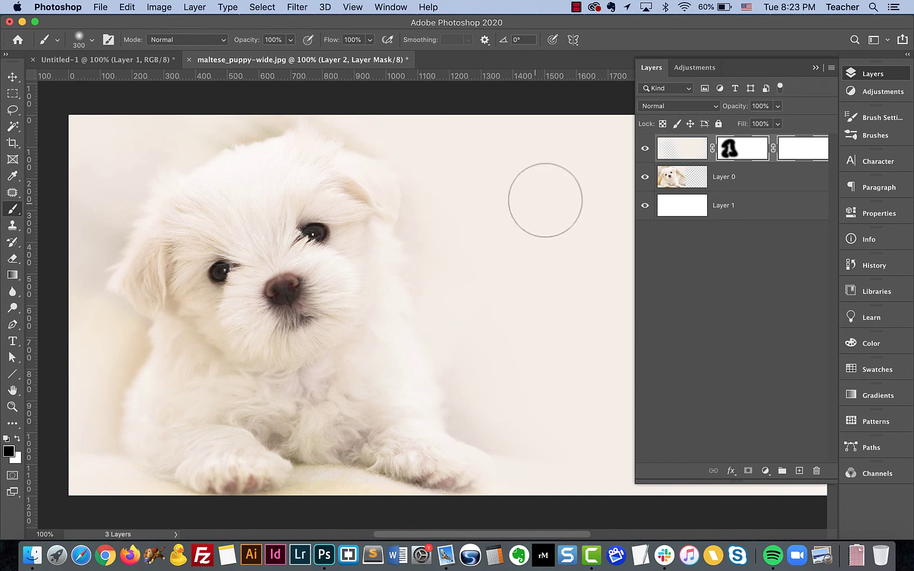
Step: Delete Layer 2's vector mask, then touch up the layer mask beside the ear with a 150 brush
{"action": "left_click_drag", "start_coordinate": [801, 143], "coordinate": [814, 475]}
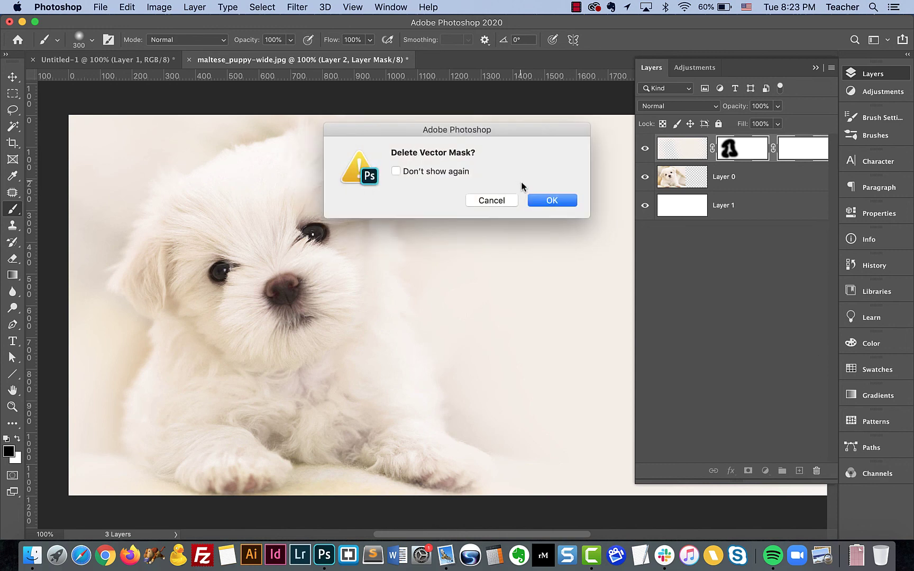
{"action": "left_click", "coordinate": [563, 203]}
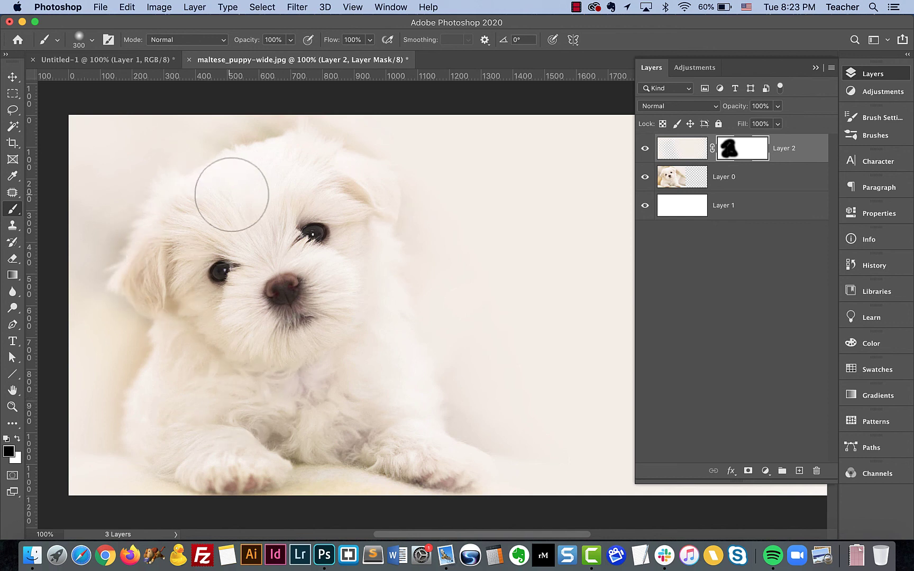
{"action": "key", "text": "bracketleft"}
{"action": "key", "text": "bracketleft"}
{"action": "key", "text": "bracketleft"}
{"action": "key", "text": "bracketleft"}
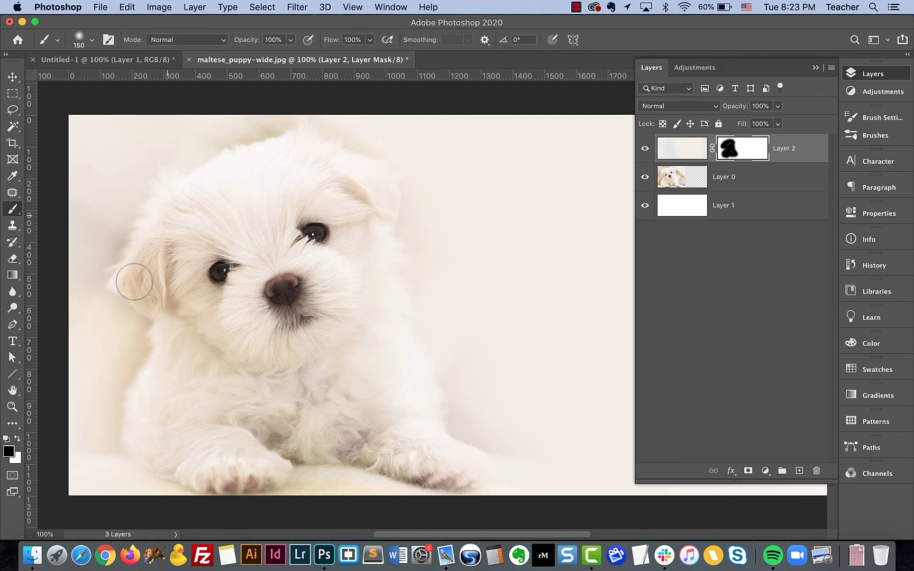
{"action": "mouse_move", "coordinate": [164, 320]}
{"action": "left_mouse_down"}
{"action": "mouse_move", "coordinate": [74, 323]}
{"action": "mouse_move", "coordinate": [62, 337]}
{"action": "mouse_move", "coordinate": [74, 309]}
{"action": "mouse_move", "coordinate": [76, 343]}
{"action": "mouse_move", "coordinate": [93, 354]}
{"action": "mouse_move", "coordinate": [104, 312]}
{"action": "mouse_move", "coordinate": [116, 343]}
{"action": "left_mouse_up"}
{"action": "key", "text": "x"}
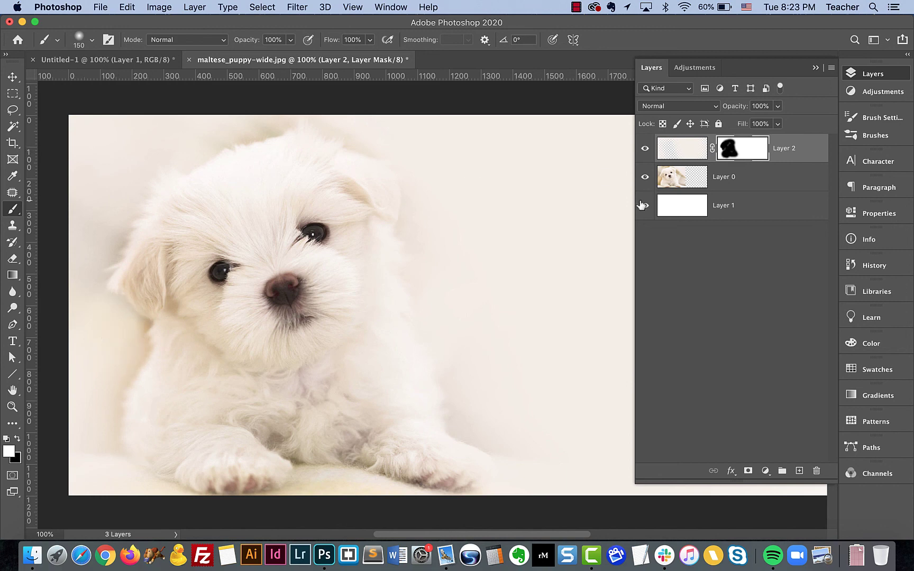
{"action": "key", "text": "super+minus"}
{"action": "key", "text": "super+minus"}
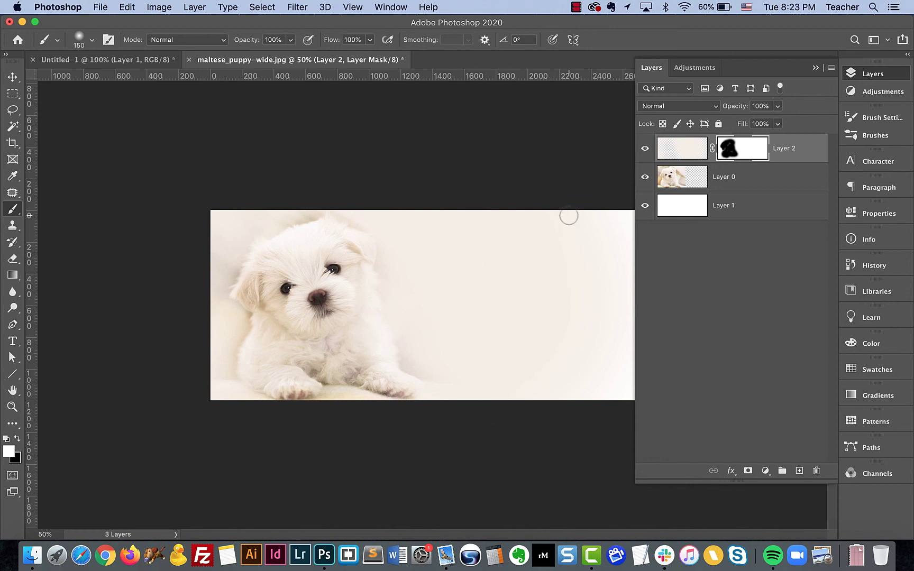
Step: Collapse the Layers panel to the icon dock to reveal the full puppy image
{"action": "left_click", "coordinate": [816, 68]}
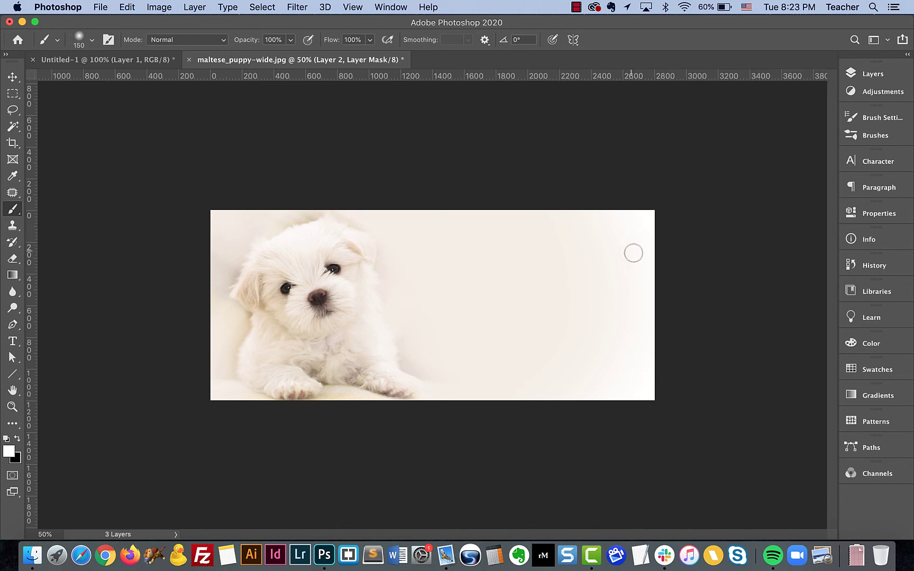